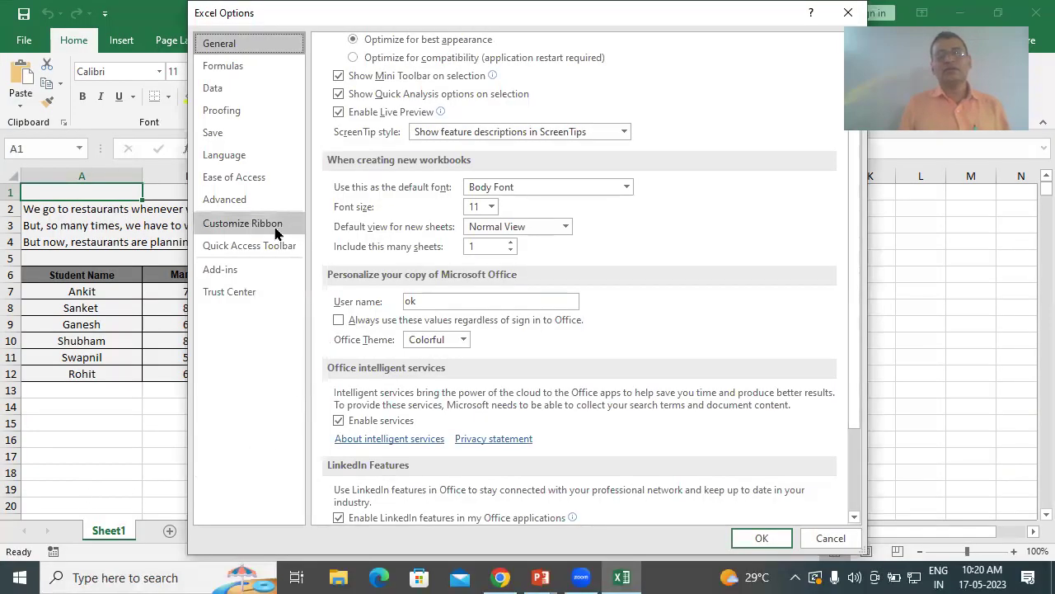
Enable the Draw tab in the ribbon customization options and apply the change.
click(277, 230)
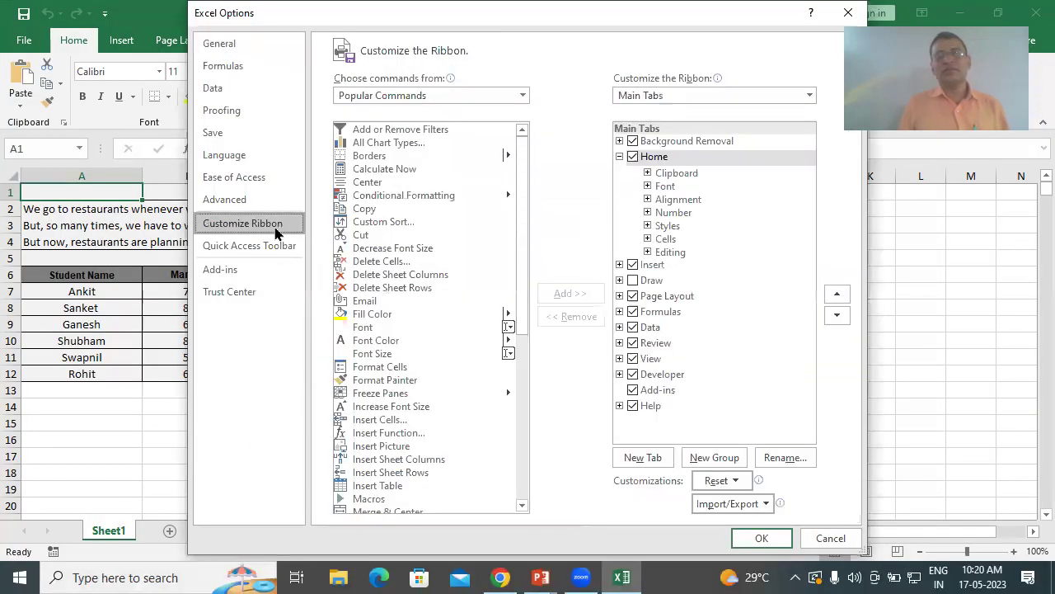
click(633, 281)
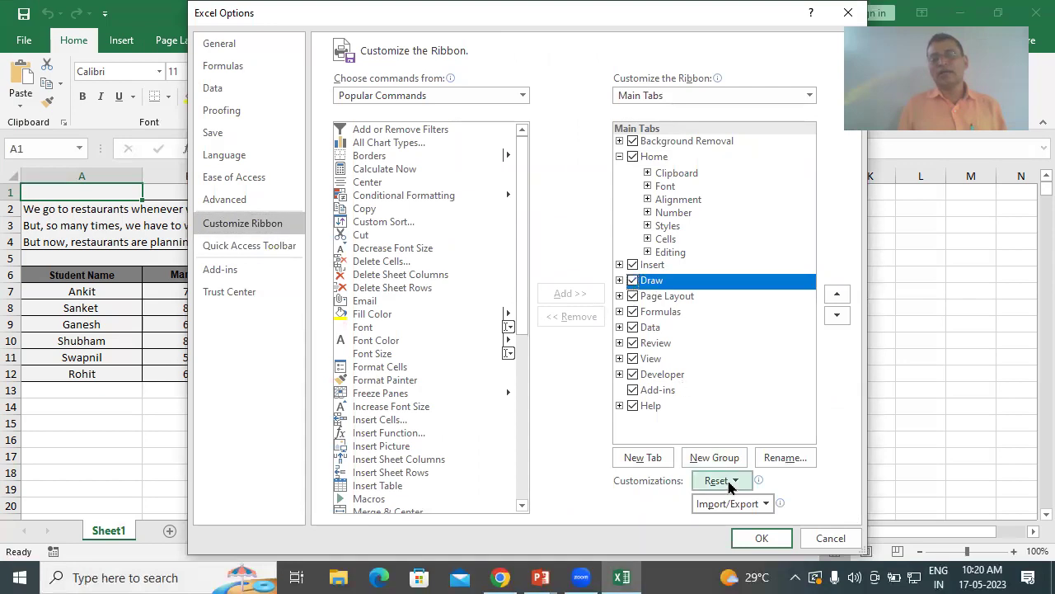
click(762, 539)
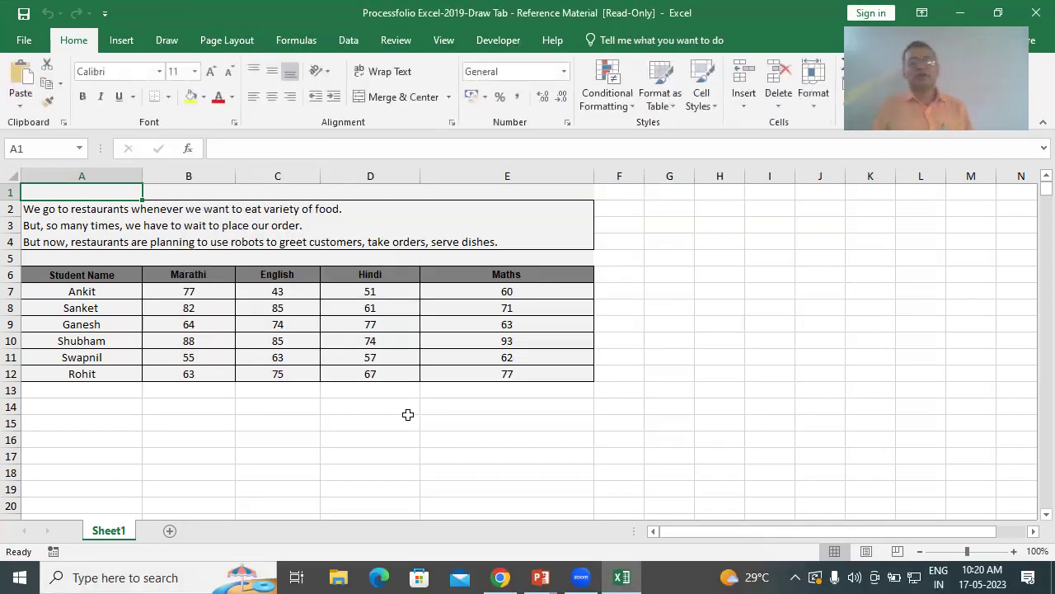
key(ctrl)
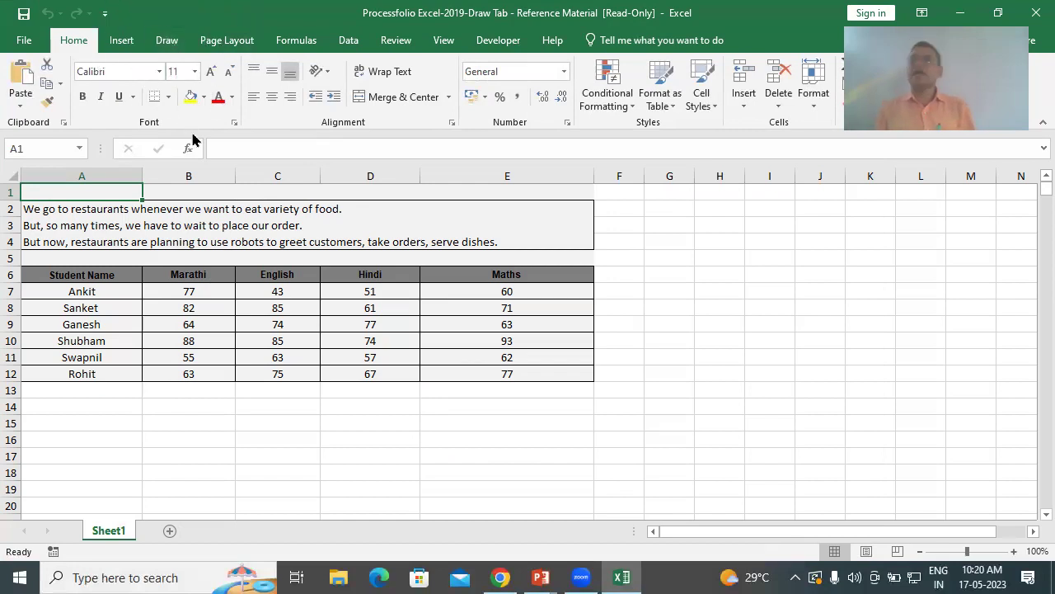
Add a new drawing pen in light green with a thickness of 3.5 mm.
click(169, 41)
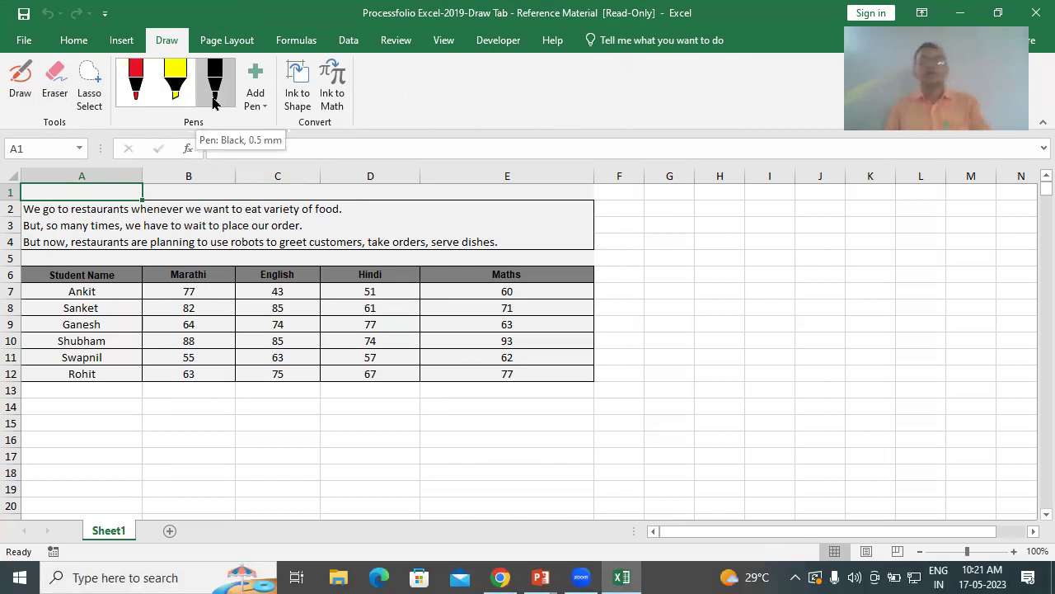
click(262, 111)
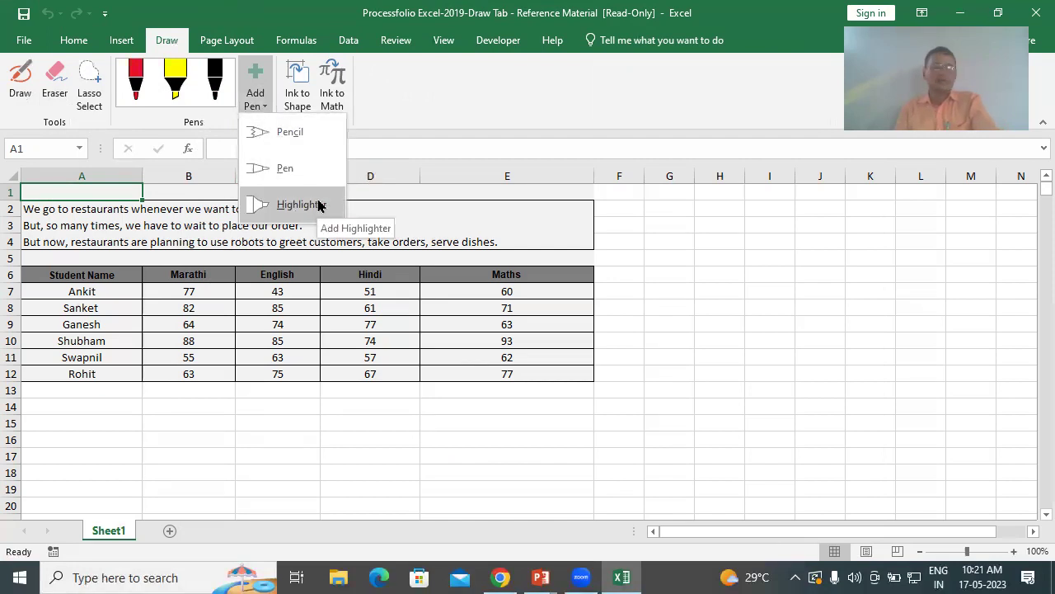
click(286, 171)
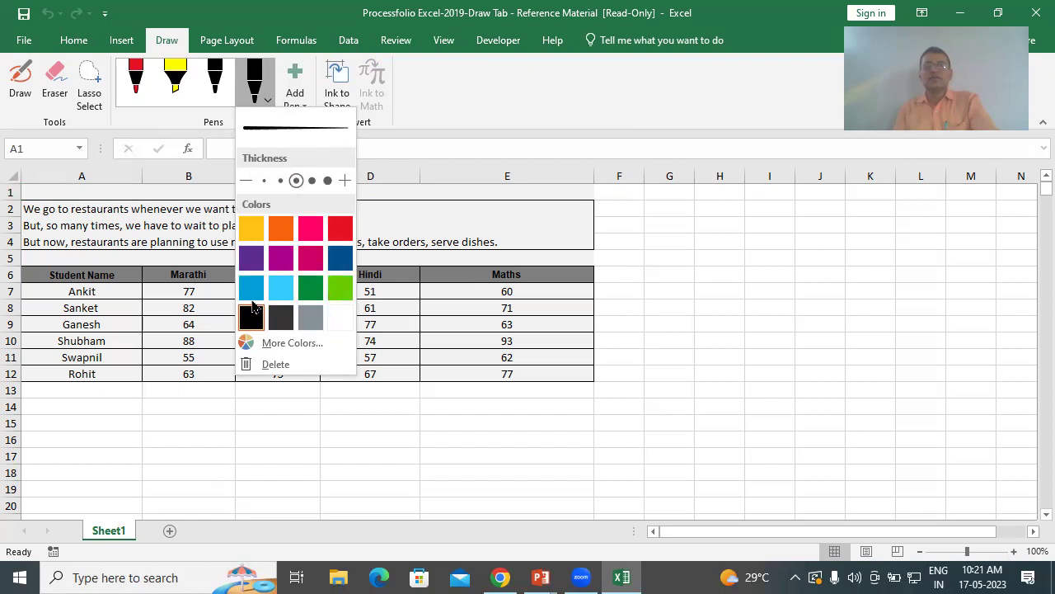
click(340, 286)
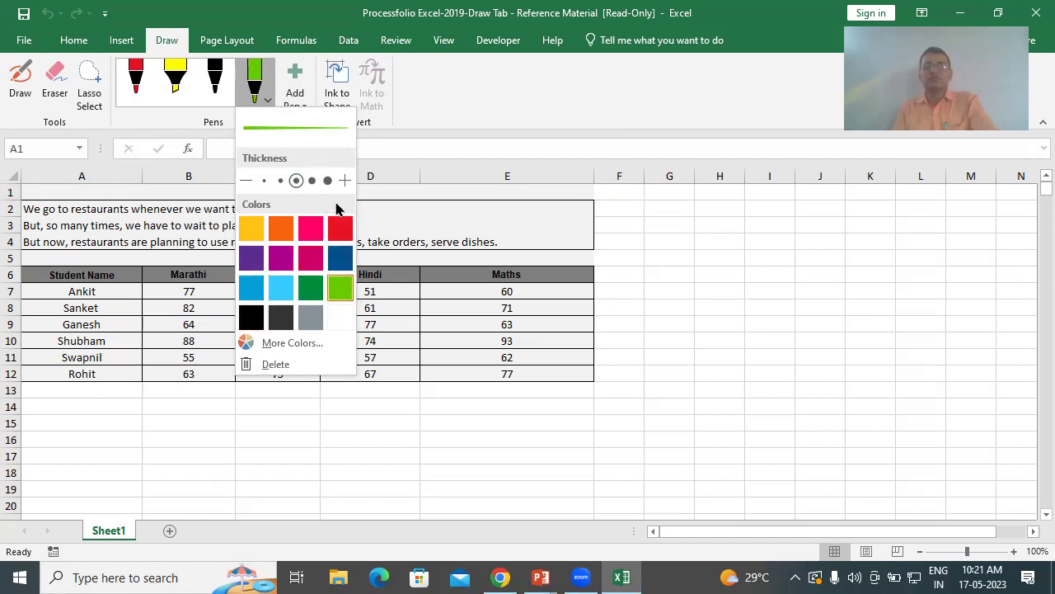
click(312, 180)
click(327, 181)
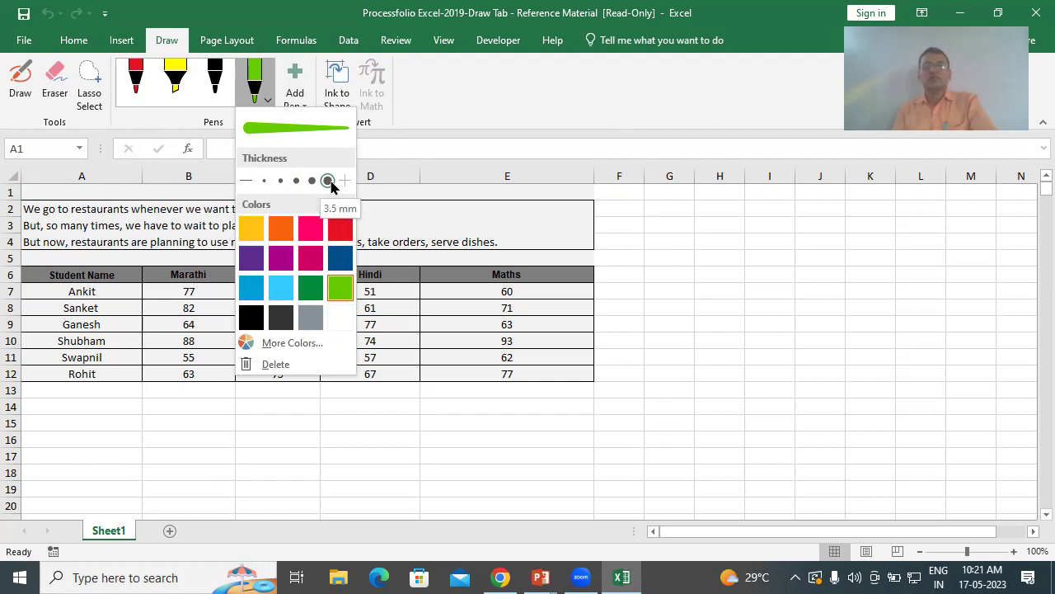
click(459, 118)
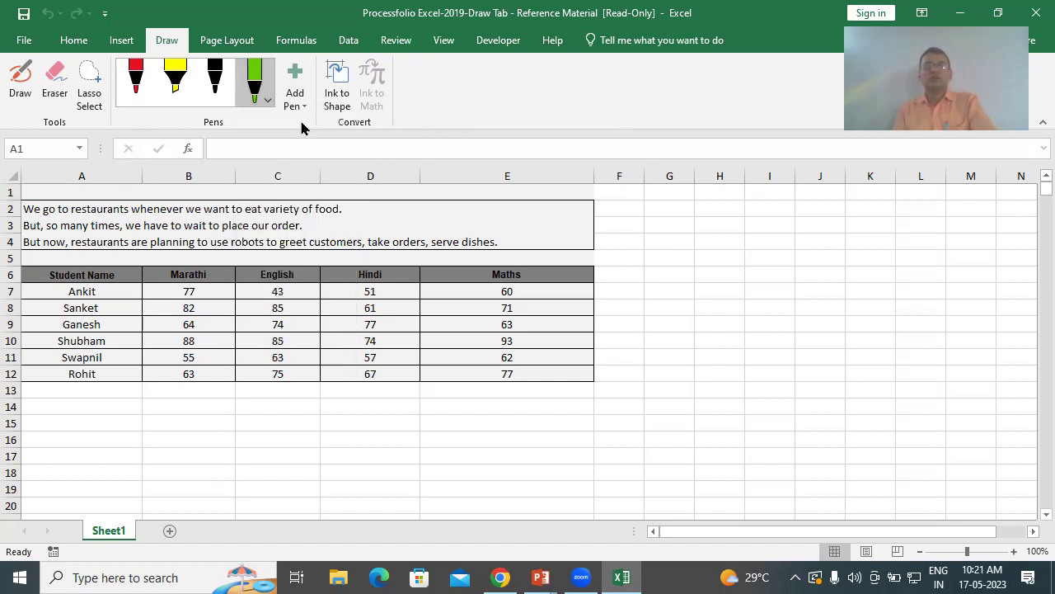
Draw a freehand stroke with the light green pen across the marks table and the cells below, and erase it.
click(275, 210)
click(260, 79)
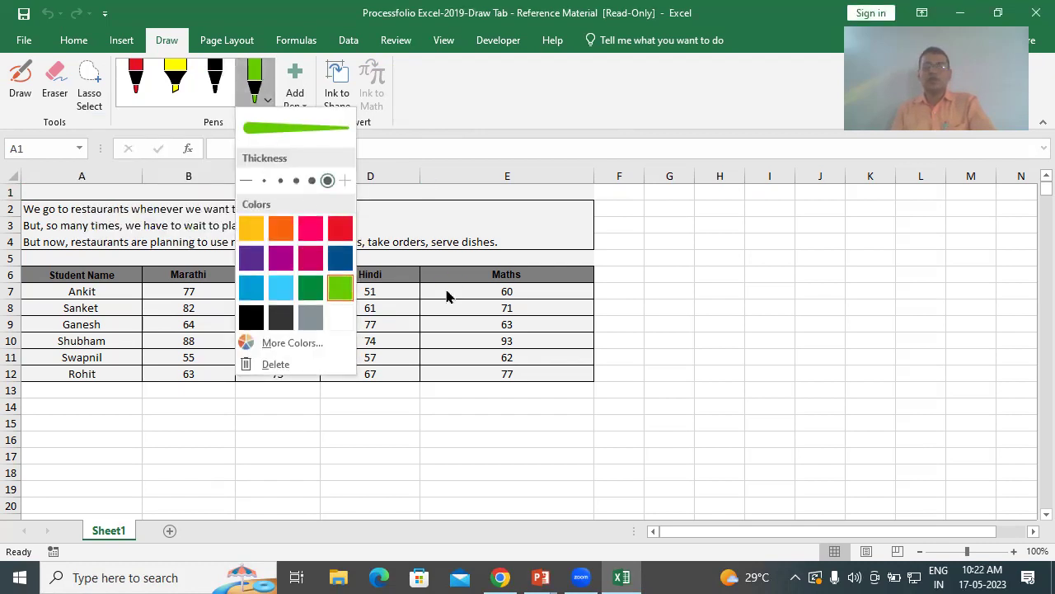
click(442, 261)
mouse_move(506, 326)
mouse_down()
mouse_move(530, 321)
mouse_move(453, 392)
mouse_move(408, 340)
mouse_move(378, 507)
mouse_move(480, 482)
mouse_up()
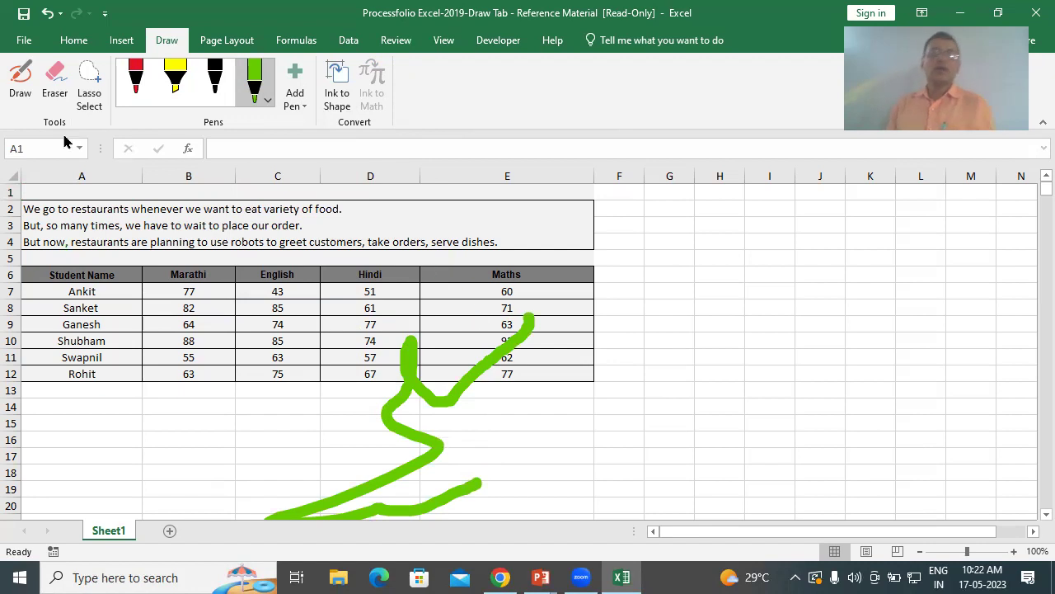
click(56, 82)
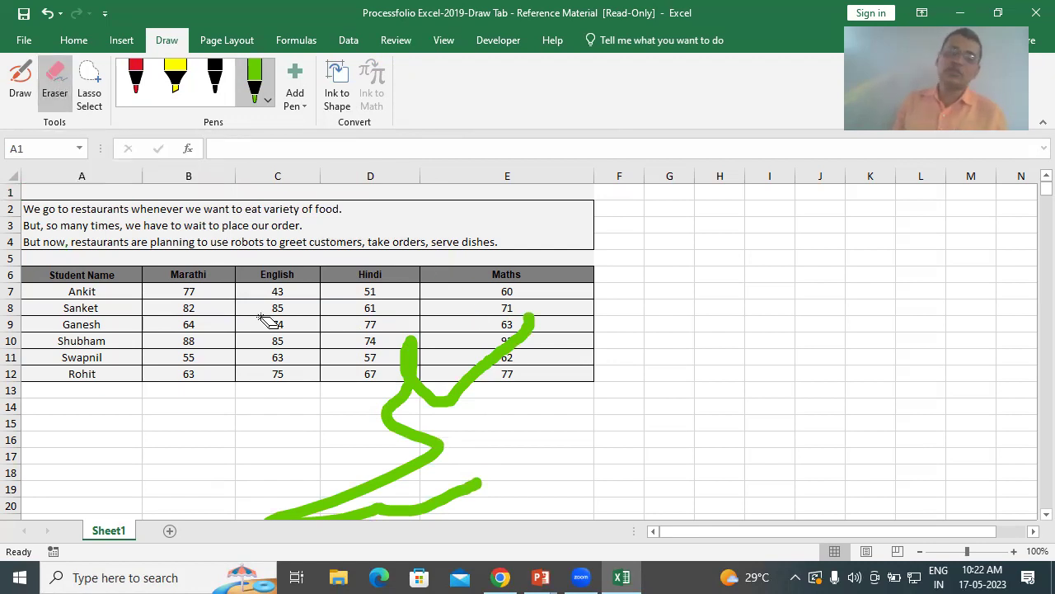
click(410, 369)
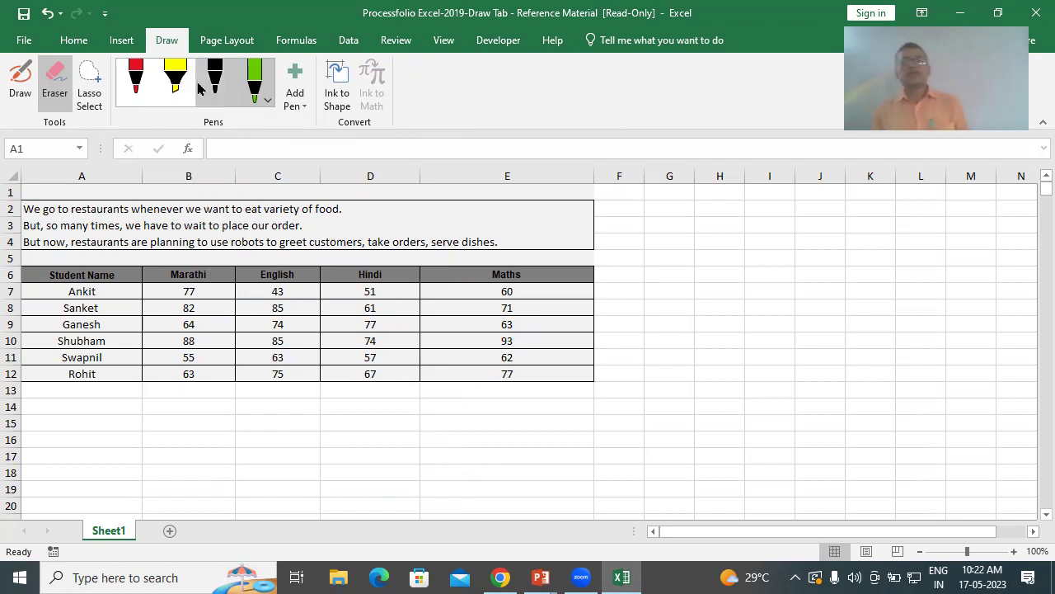
Mark up the marks table with red circles around A7 and B7, yellow highlighting on C7 and D7, and a red scribble over B8.
click(136, 82)
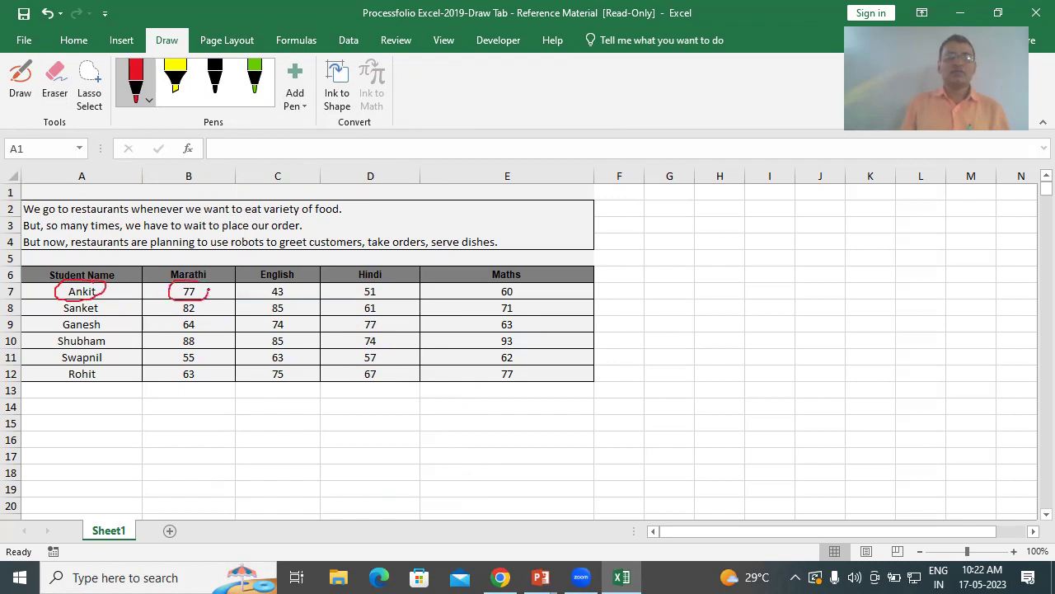
click(175, 79)
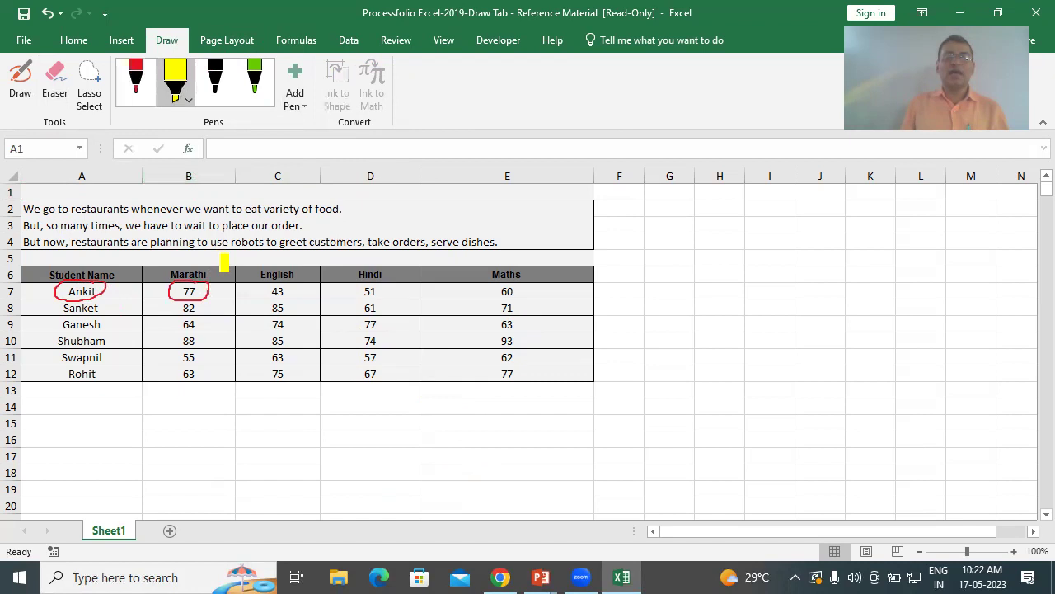
mouse_move(245, 297)
mouse_down()
mouse_move(290, 282)
mouse_move(375, 295)
mouse_move(396, 285)
mouse_up()
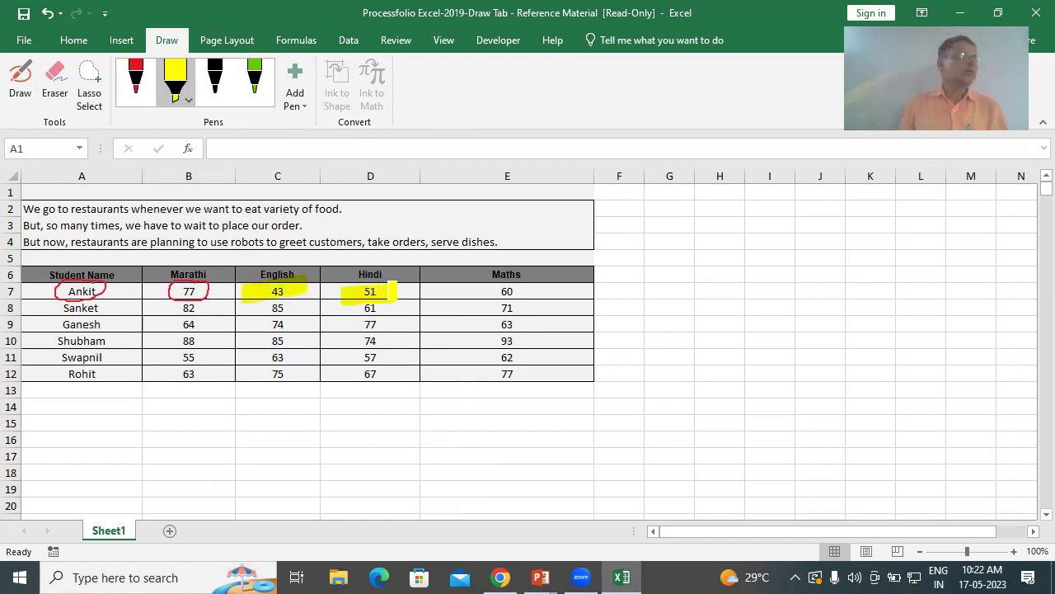
click(135, 78)
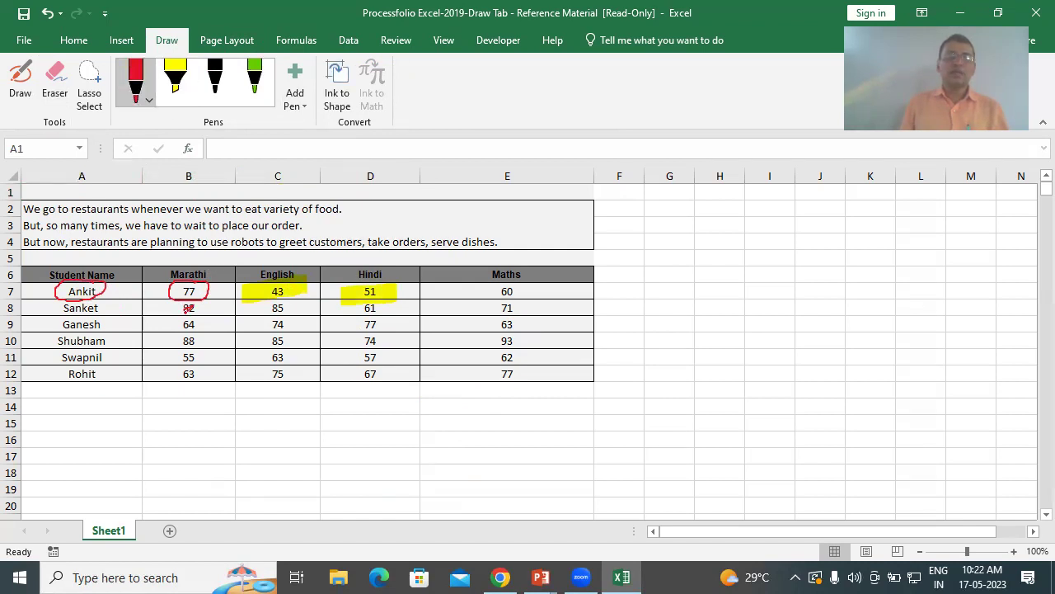
drag(183, 308, 199, 308)
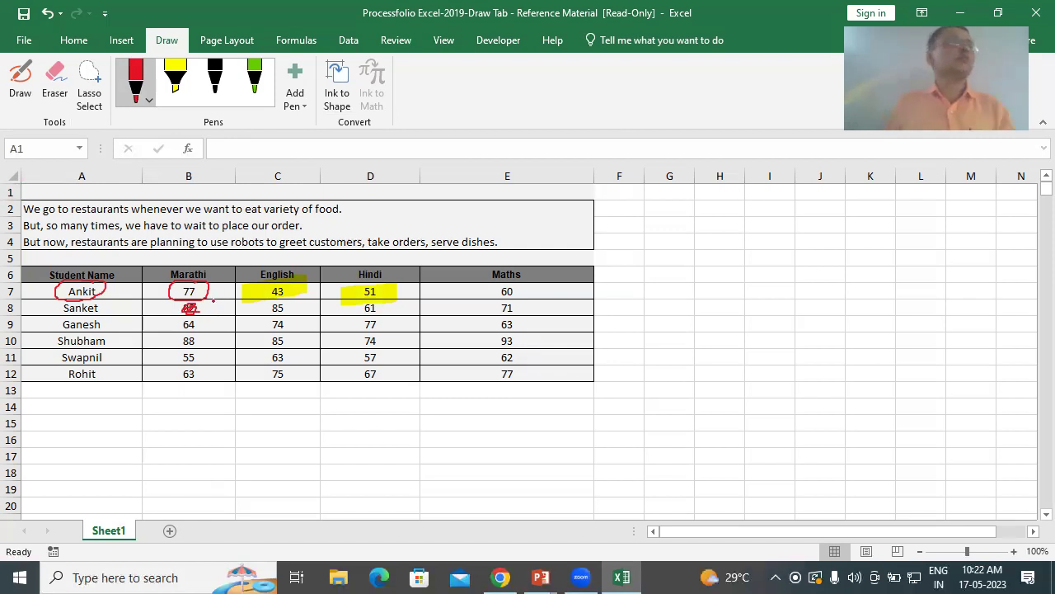
Erase all the red pen and yellow highlighter ink from rows 7 and 8 of the marks table.
click(49, 80)
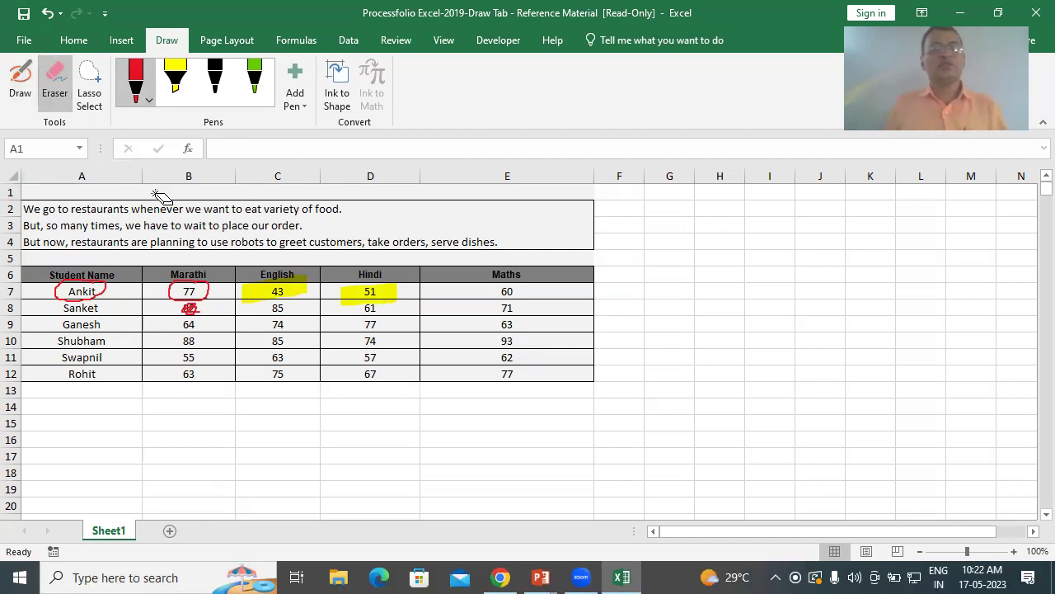
click(102, 293)
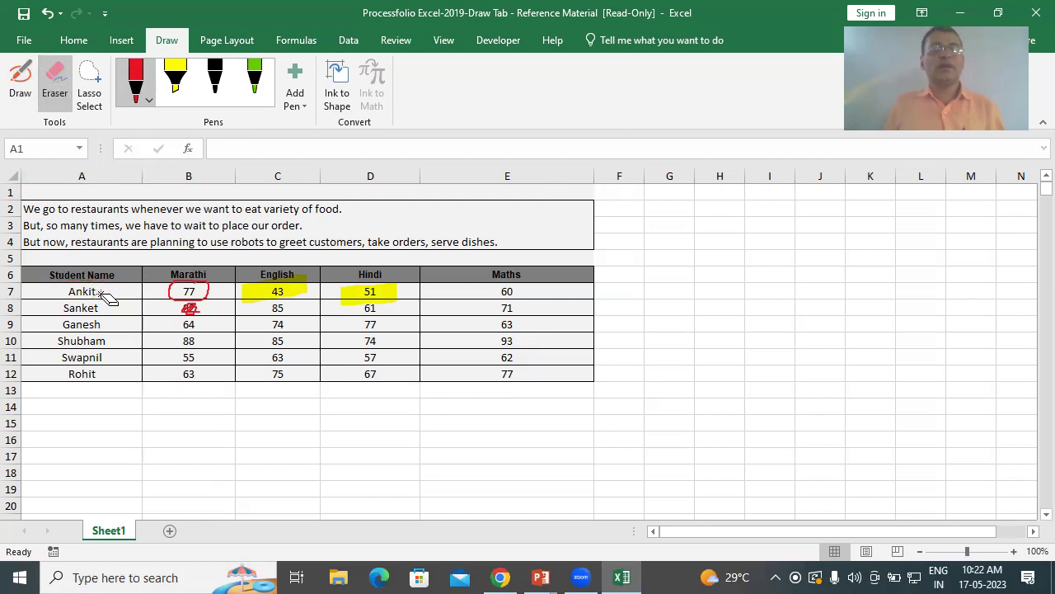
click(191, 310)
click(209, 294)
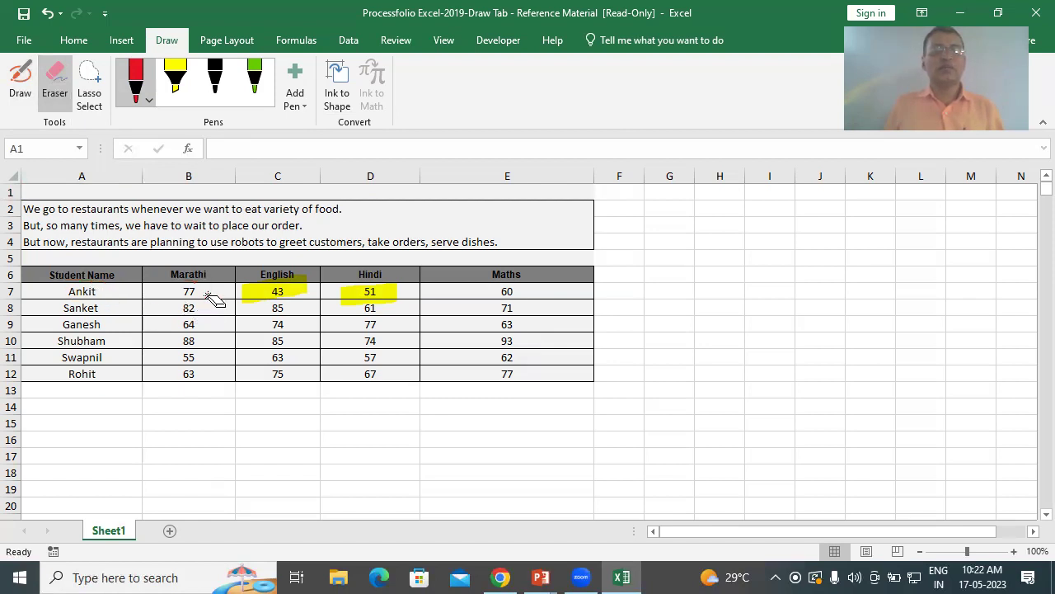
click(276, 292)
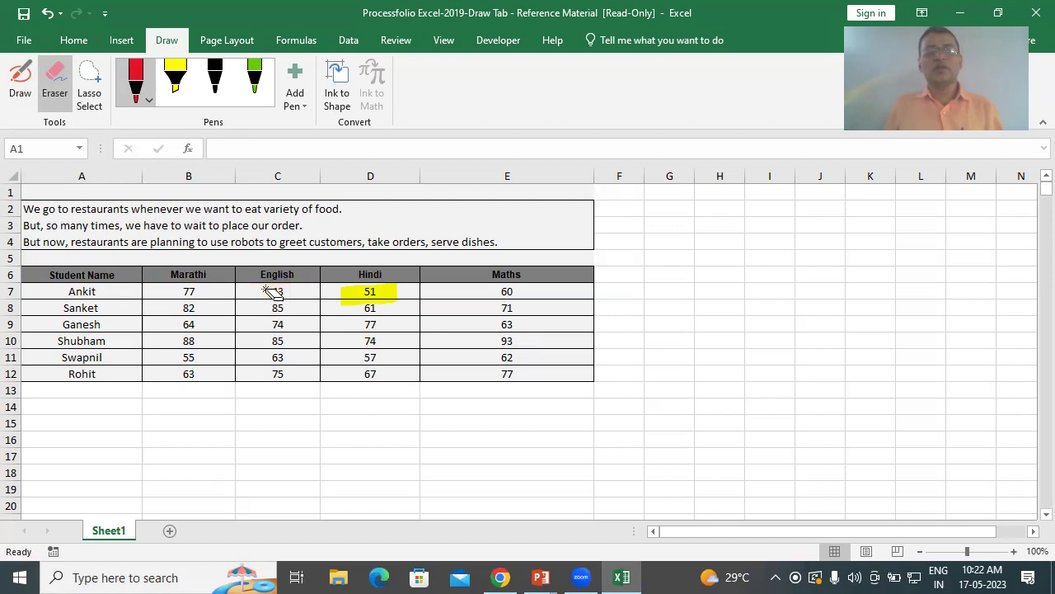
click(387, 296)
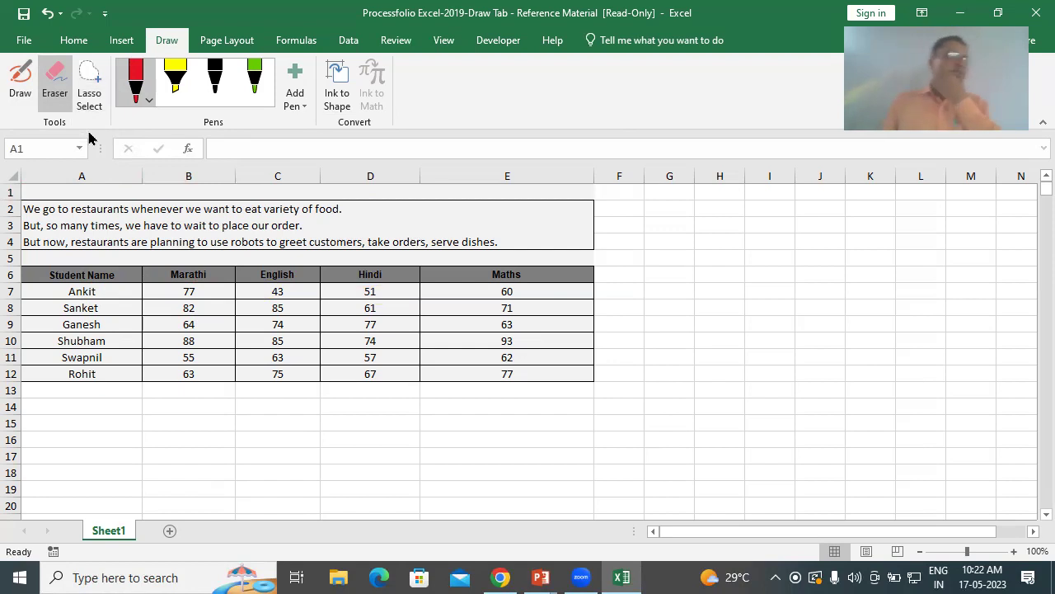
Delete the light green 3.5 mm pen from the pen collection.
click(257, 92)
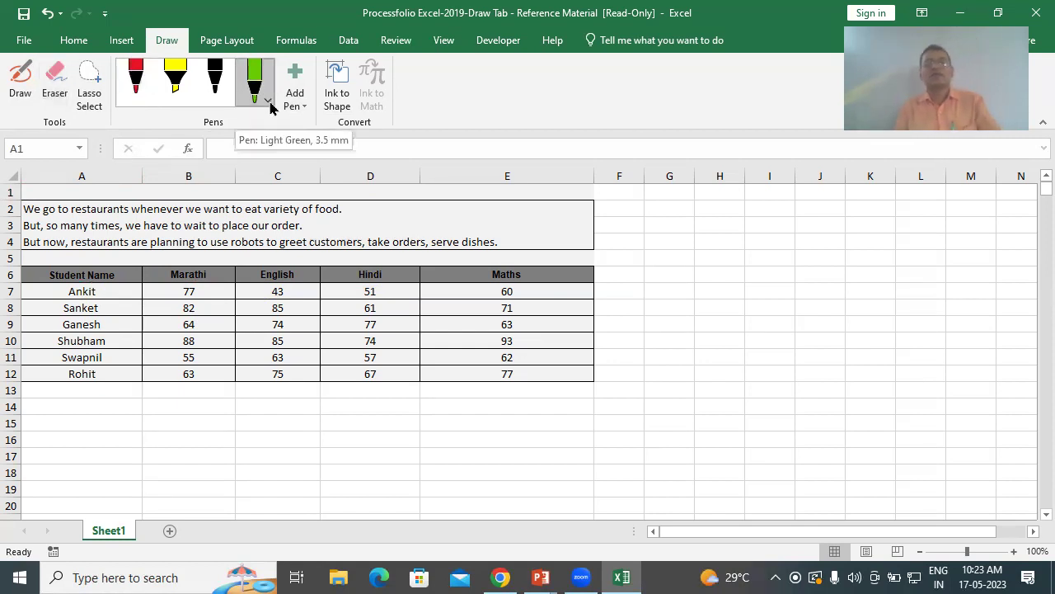
click(266, 105)
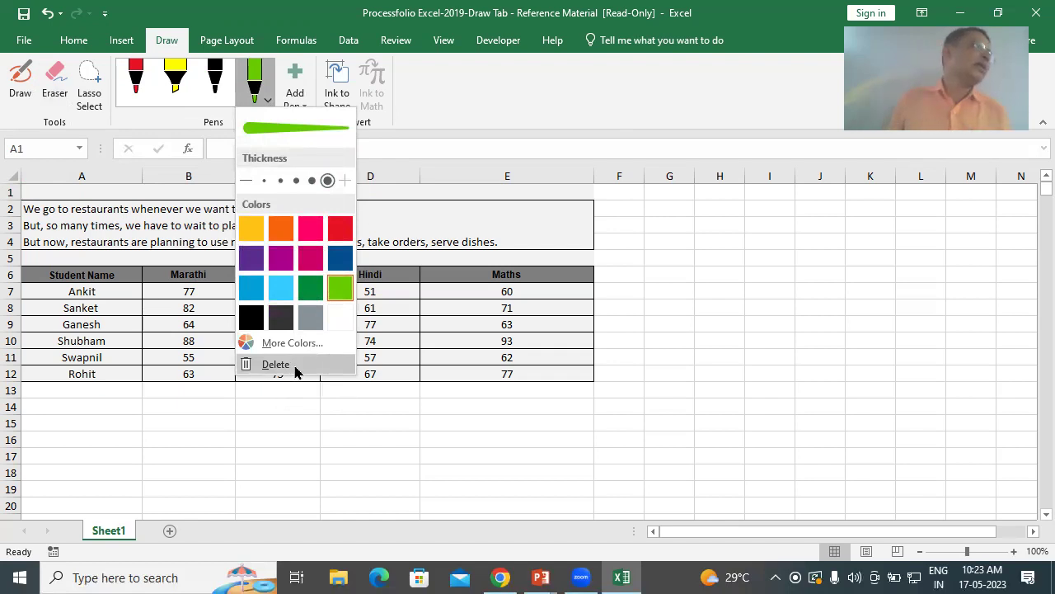
click(280, 365)
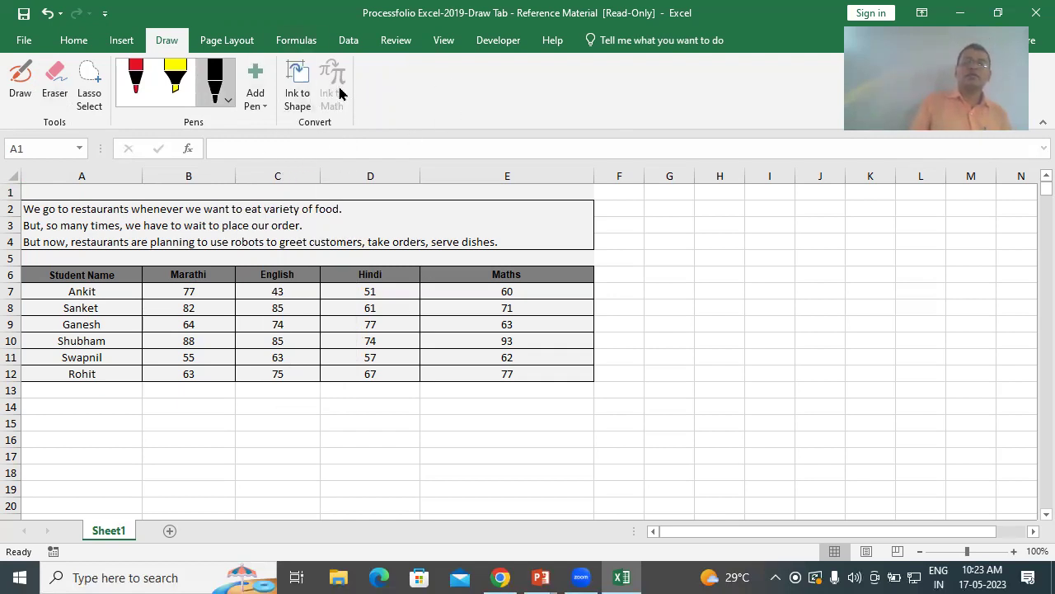
Turn on Ink to Shape conversion and finish with the eraser switched off.
click(298, 90)
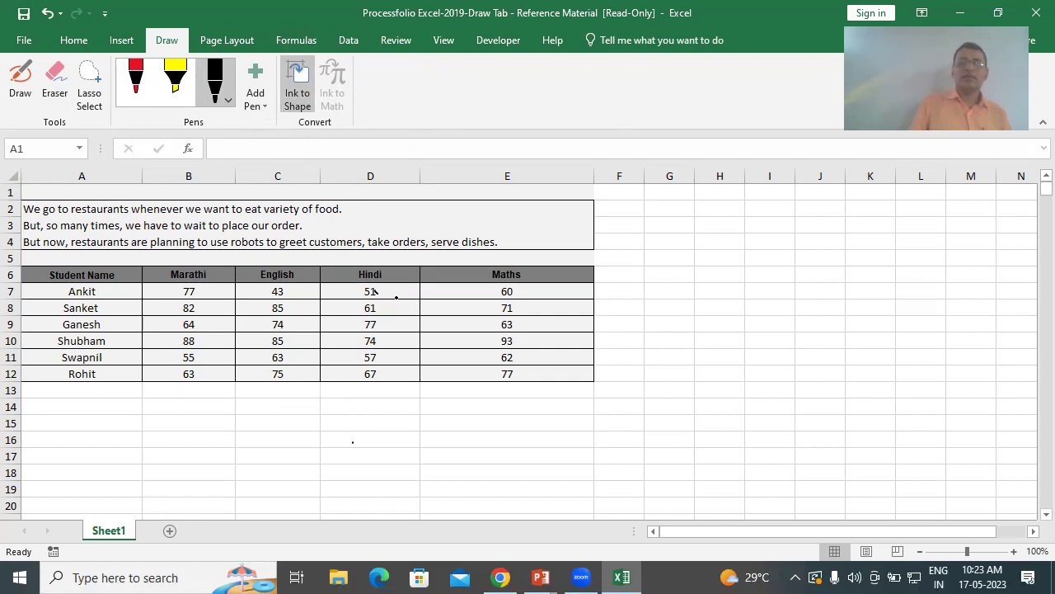
click(55, 82)
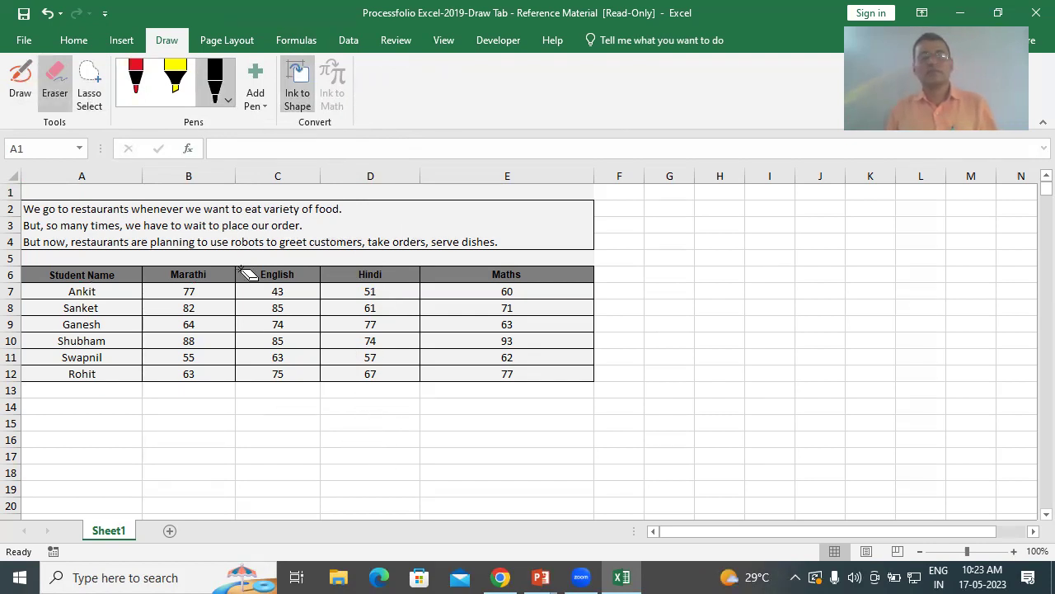
click(55, 96)
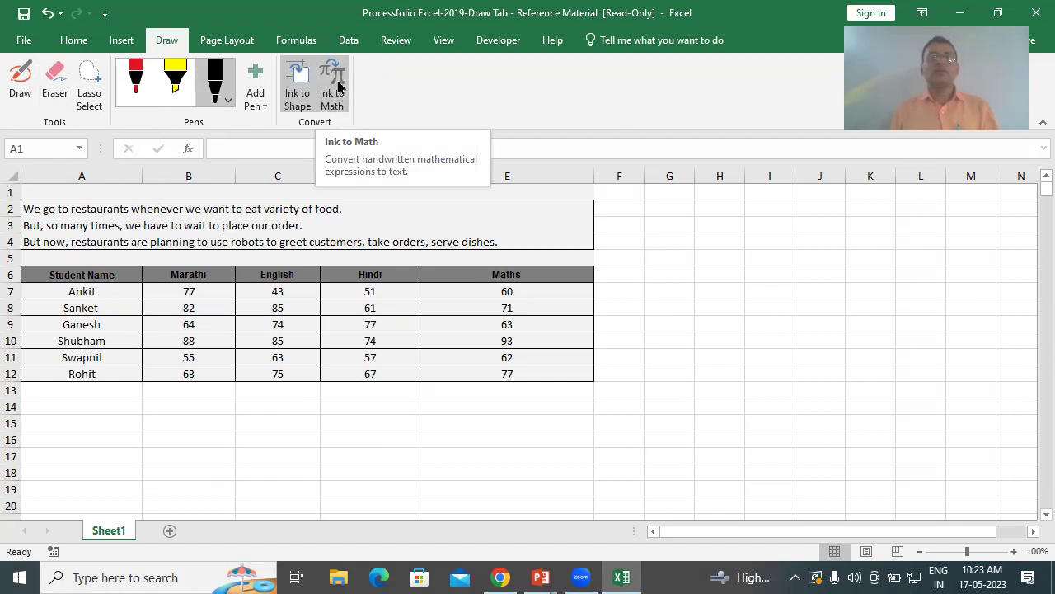
click(334, 87)
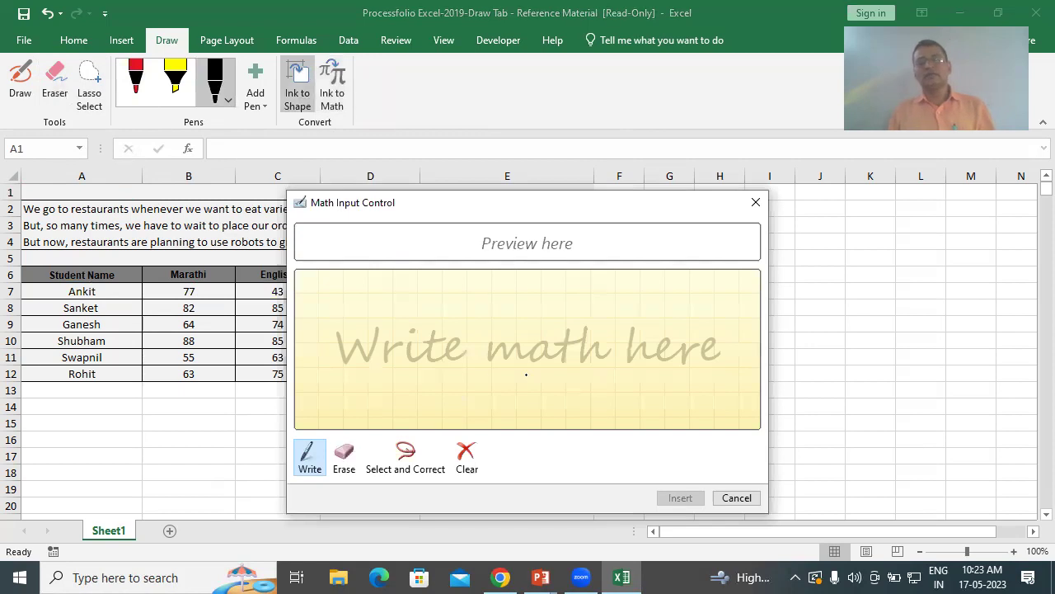
click(753, 499)
click(670, 271)
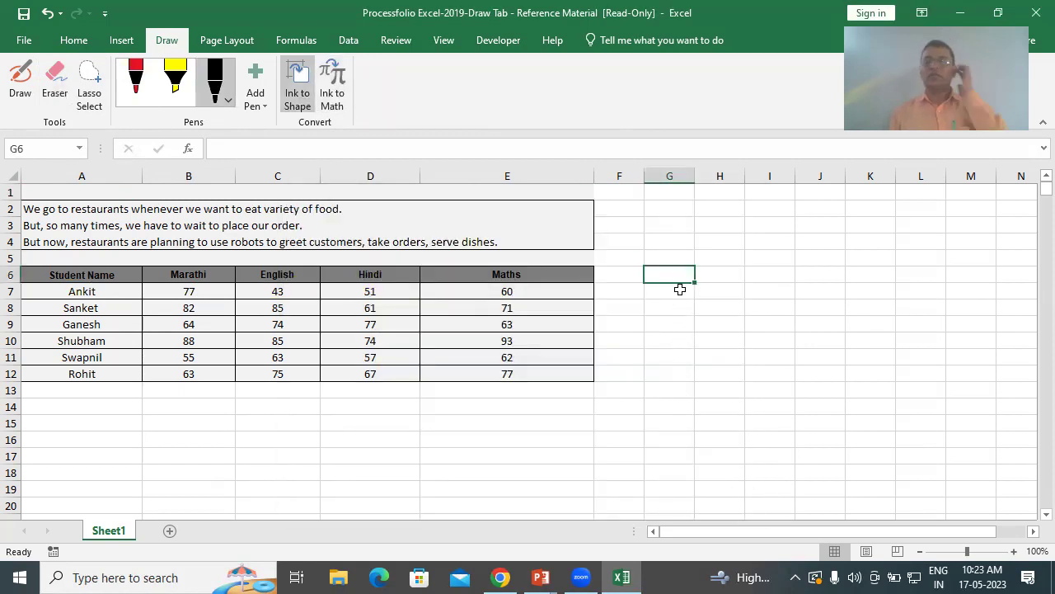
Handwrite π² with Ink to Math, clearing the first attempt and rewriting it, and insert it into the sheet as an equation.
click(334, 84)
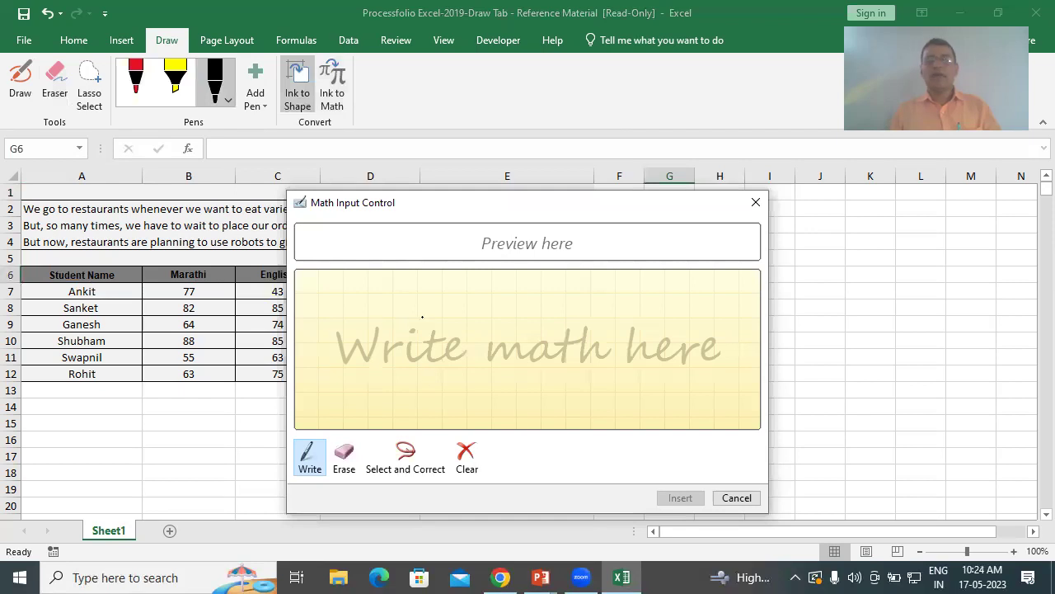
drag(422, 316, 426, 380)
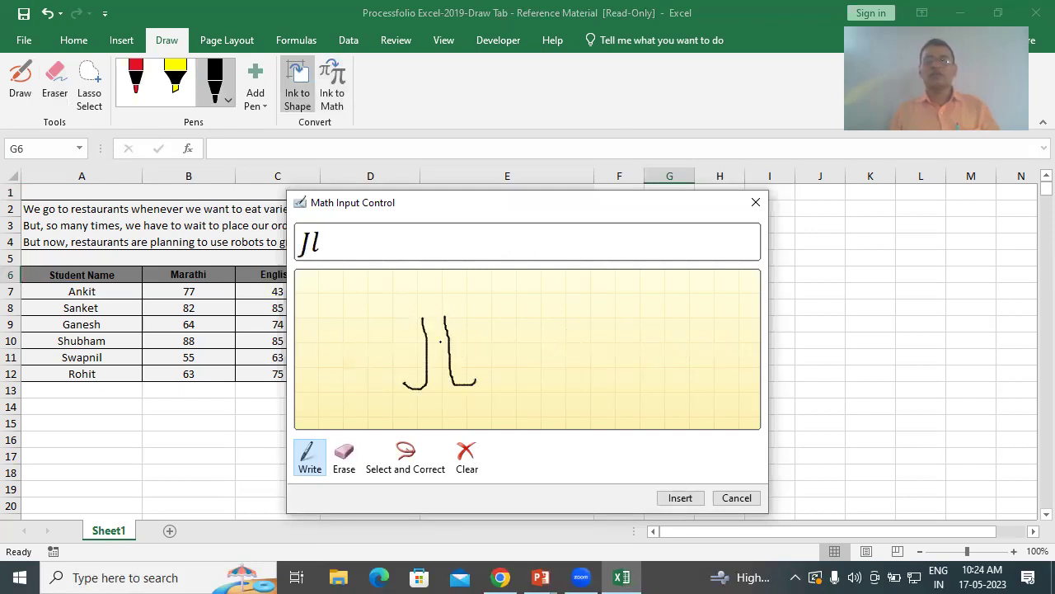
mouse_move(380, 321)
mouse_down()
mouse_move(496, 313)
mouse_move(569, 285)
mouse_up()
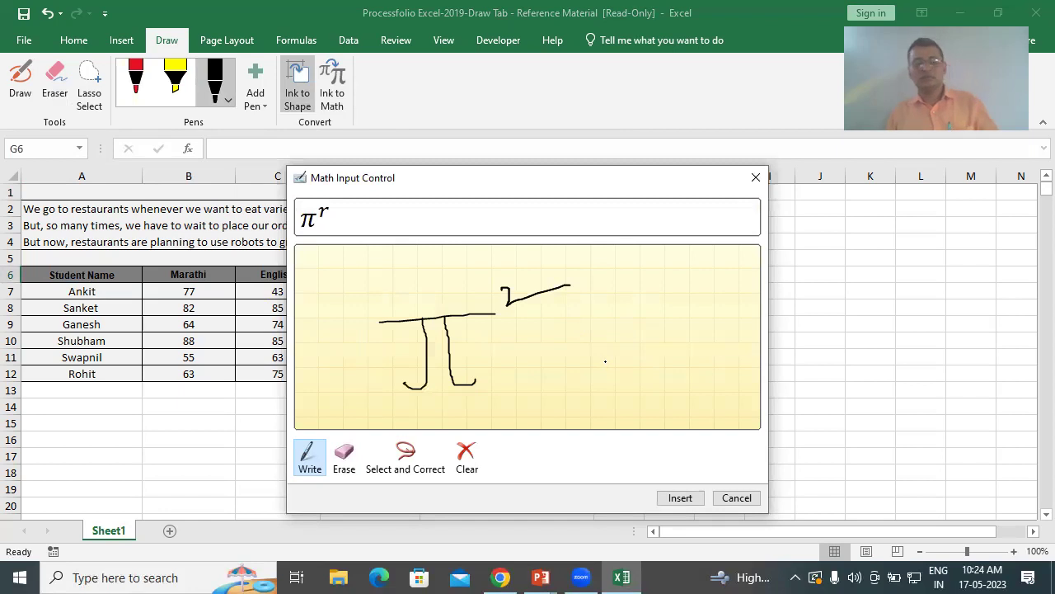
click(467, 459)
mouse_move(461, 287)
mouse_down()
mouse_move(465, 346)
mouse_move(434, 356)
mouse_up()
drag(489, 280, 489, 326)
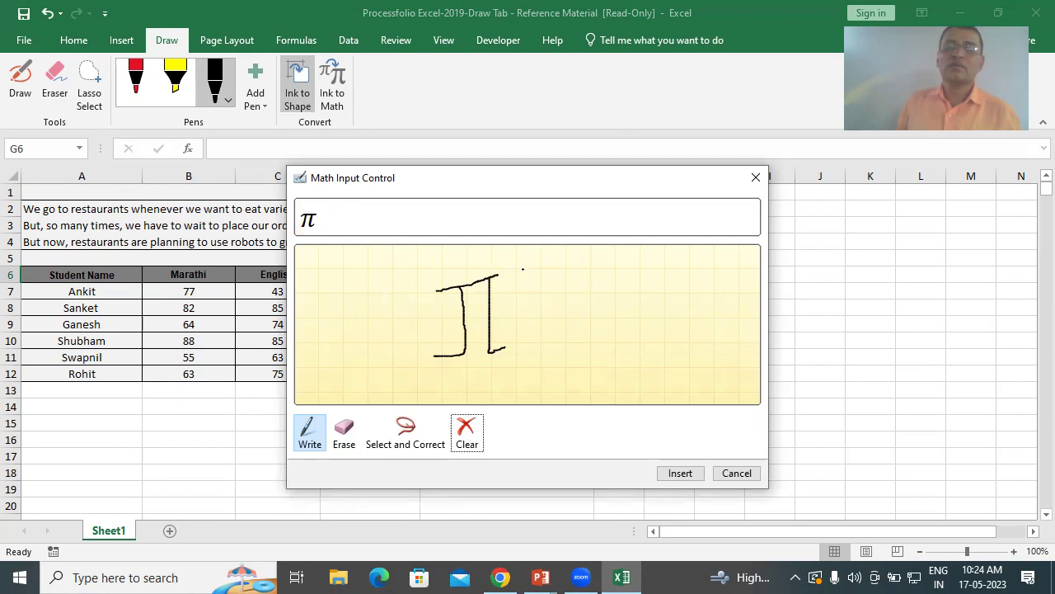
drag(509, 262, 519, 267)
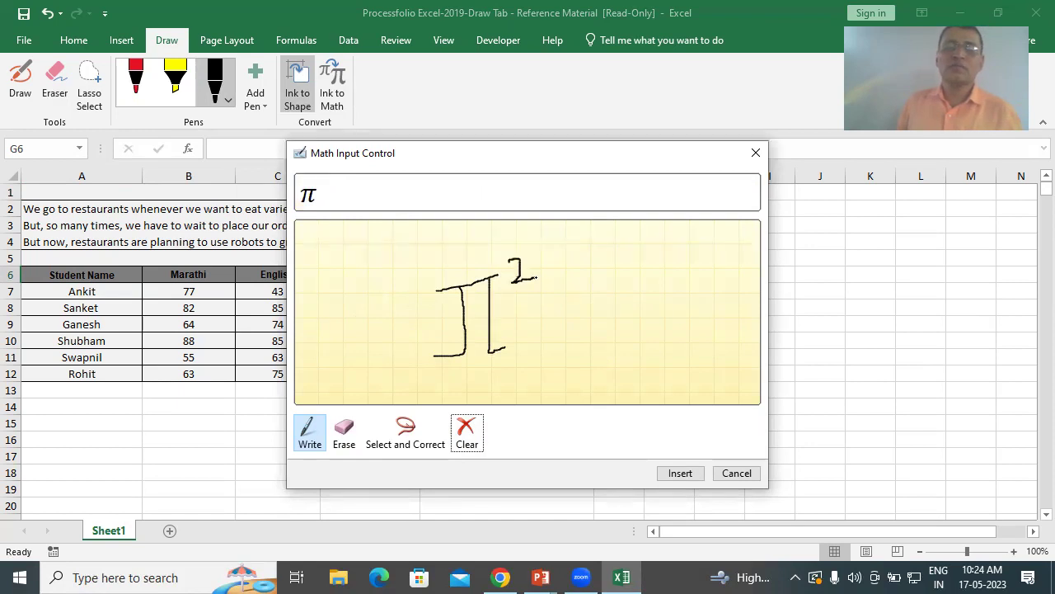
click(691, 475)
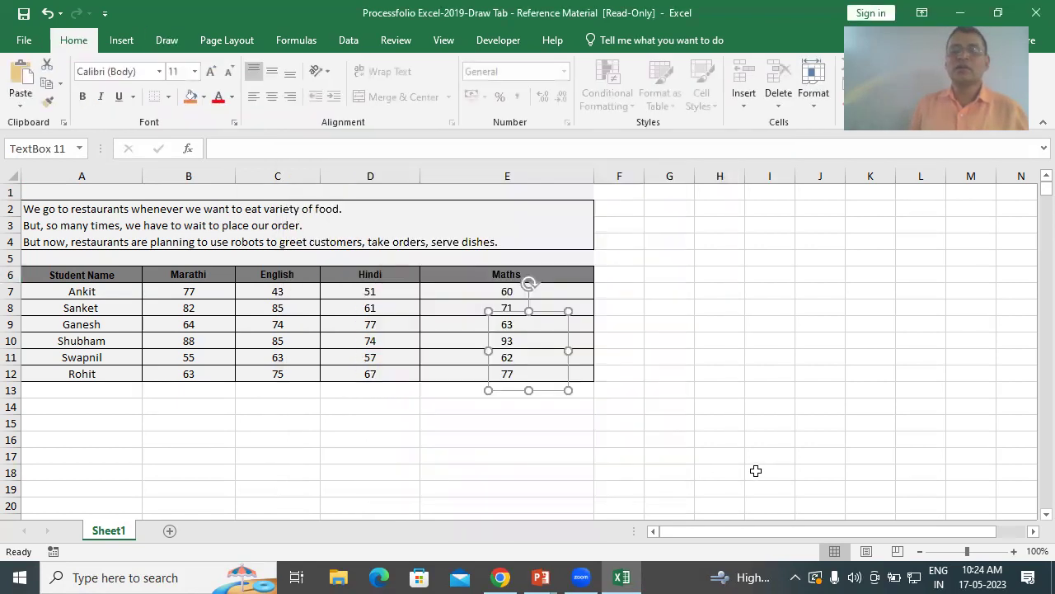
Move the π² equation box off the Maths column to the empty area beside the marks table, around cell F9.
click(495, 317)
drag(491, 331, 646, 289)
click(716, 304)
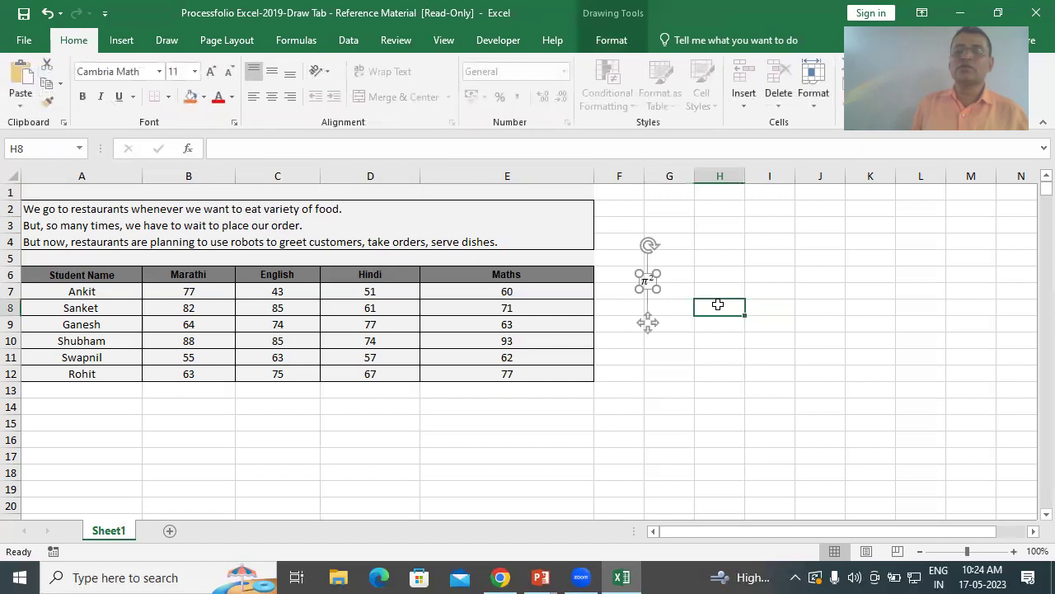
click(647, 282)
mouse_move(660, 310)
mouse_down()
mouse_move(692, 323)
mouse_move(707, 313)
mouse_move(681, 306)
mouse_move(647, 328)
mouse_up()
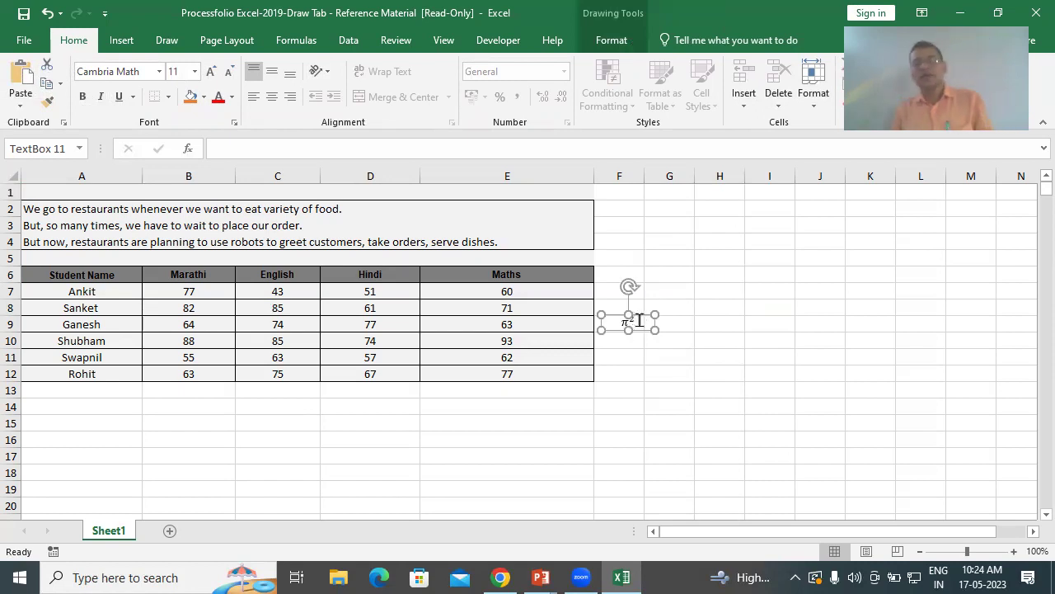
Set the font size of the π² equation to 18 and deselect it.
click(626, 323)
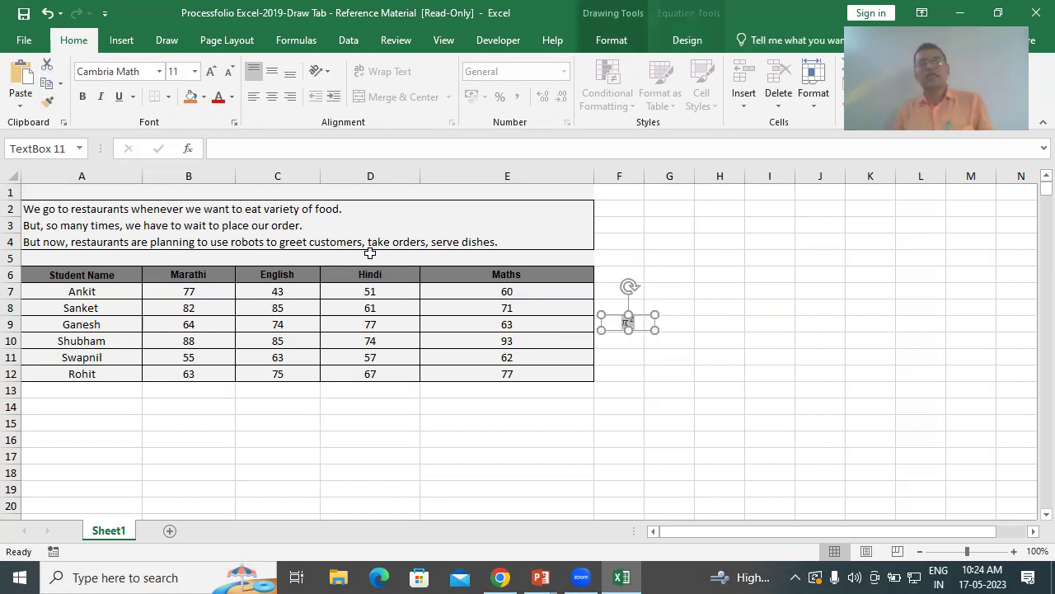
click(196, 72)
click(175, 216)
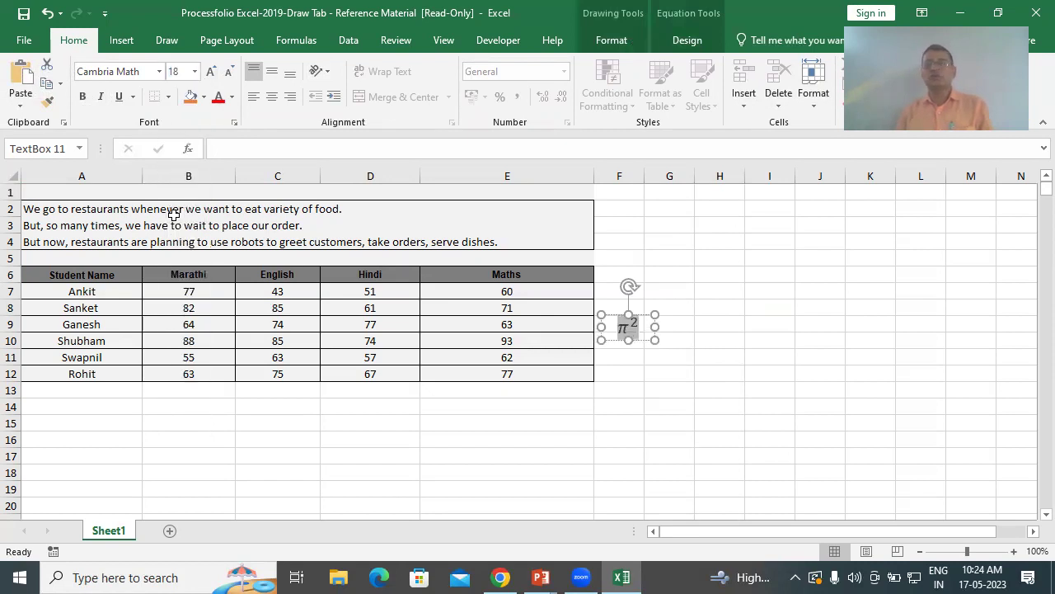
click(620, 399)
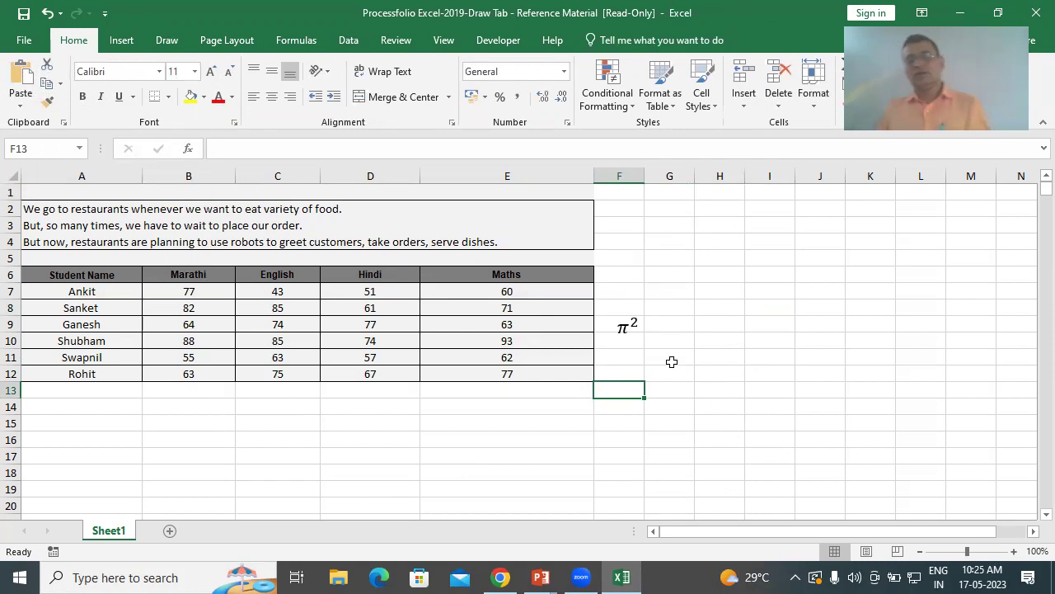
Draw a wavy freehand line with the black pen across the lower edge of the marks table, from B14 to D13.
click(628, 325)
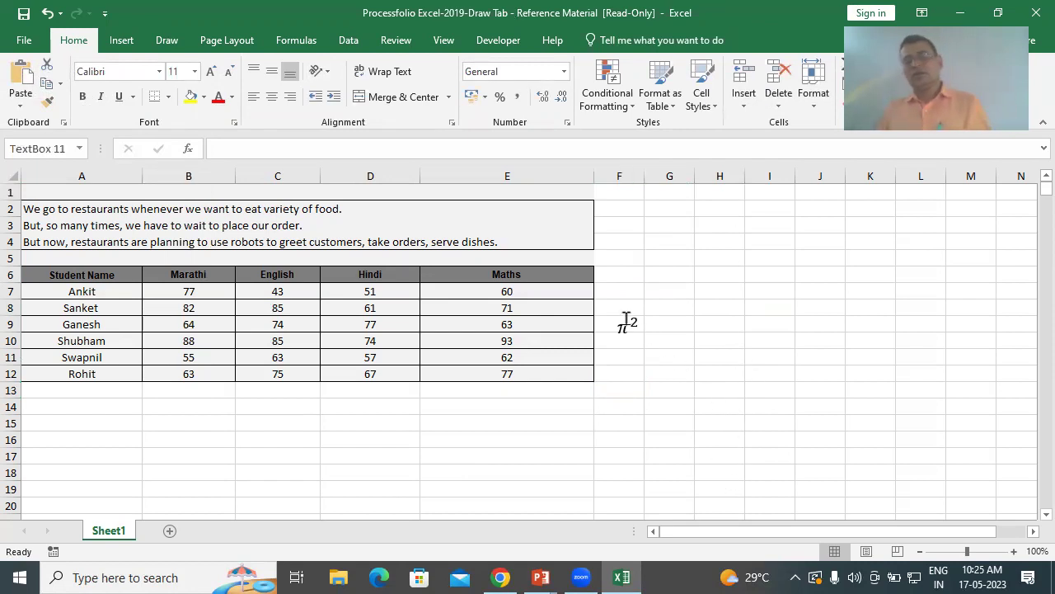
click(167, 41)
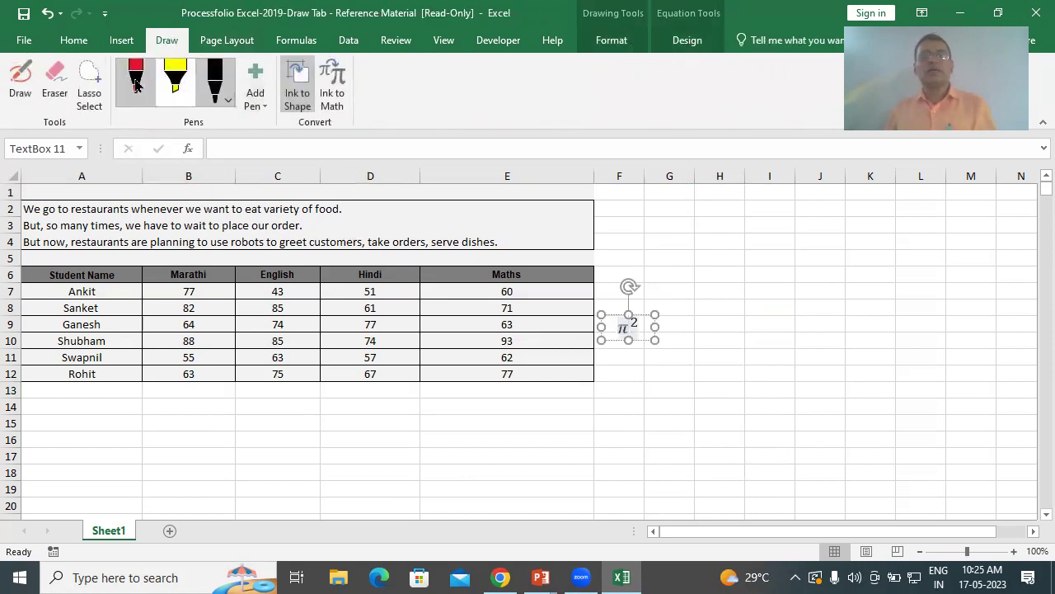
click(226, 97)
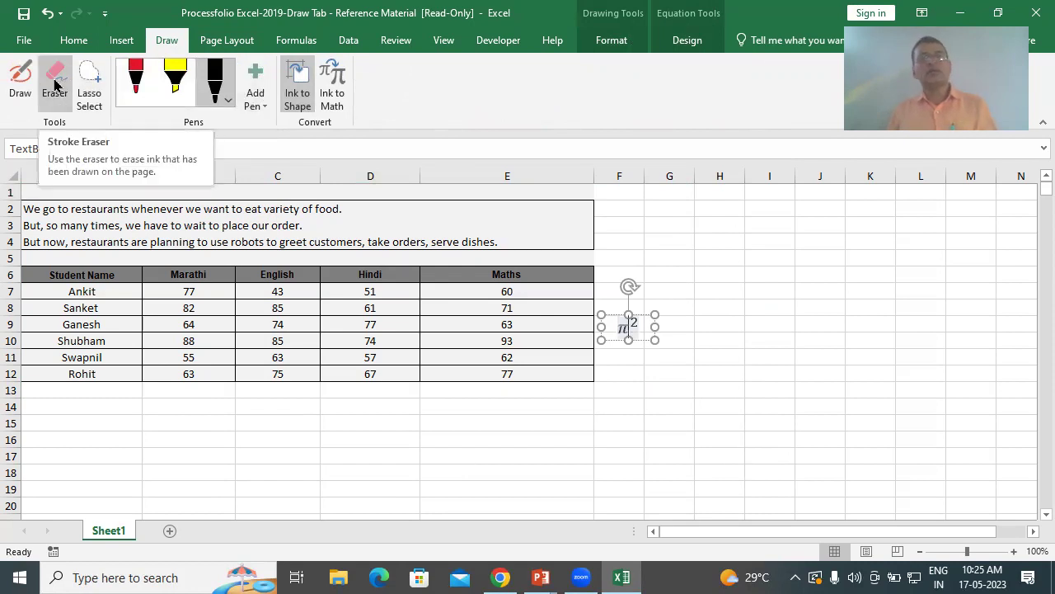
click(15, 93)
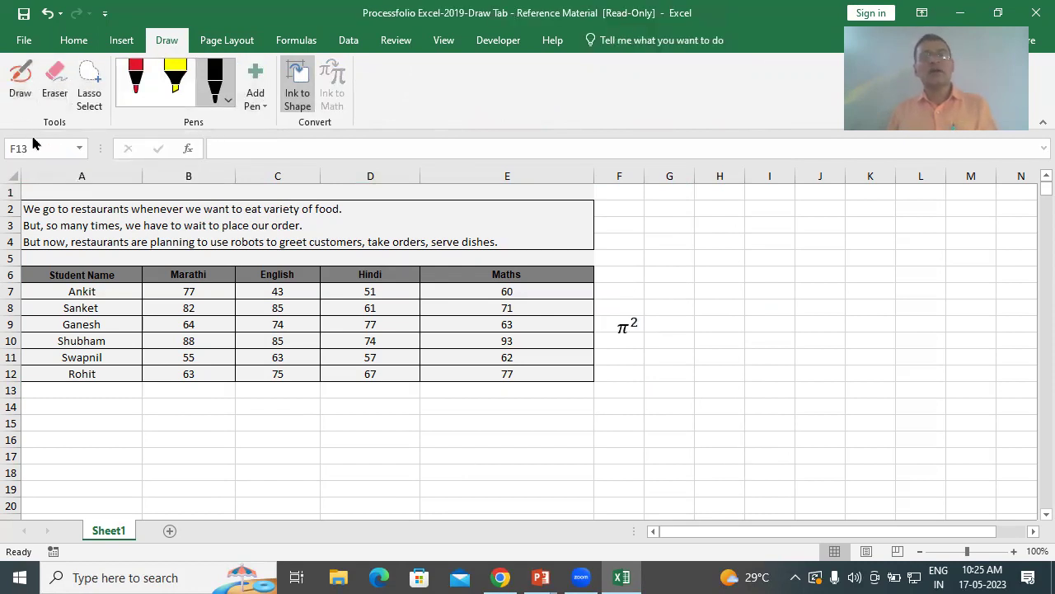
mouse_move(152, 411)
mouse_down()
mouse_move(290, 381)
mouse_move(343, 398)
mouse_up()
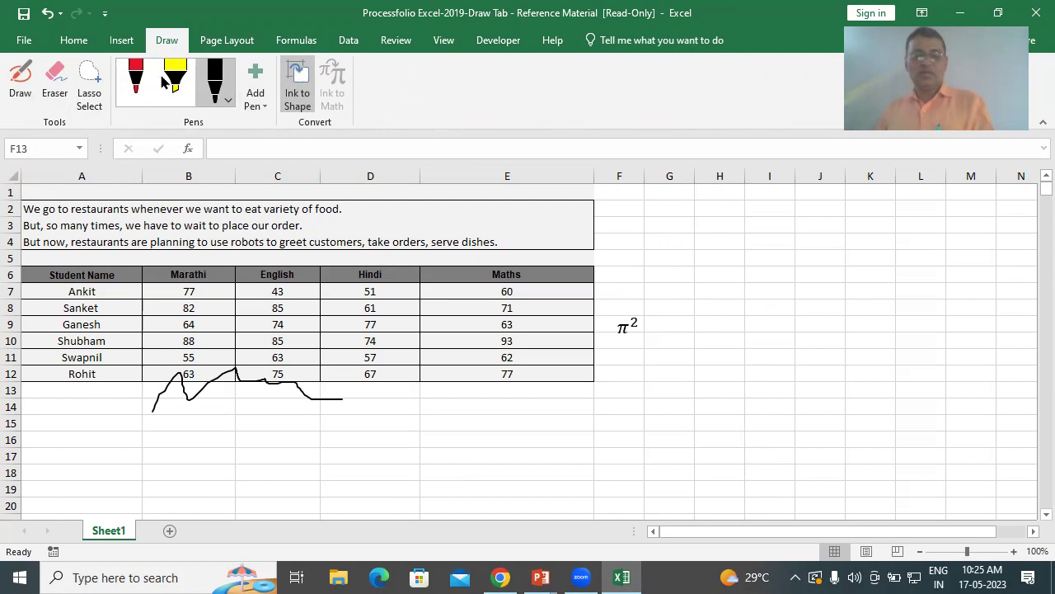
Erase the black freehand line at the bottom of the marks table and switch off the eraser.
click(63, 76)
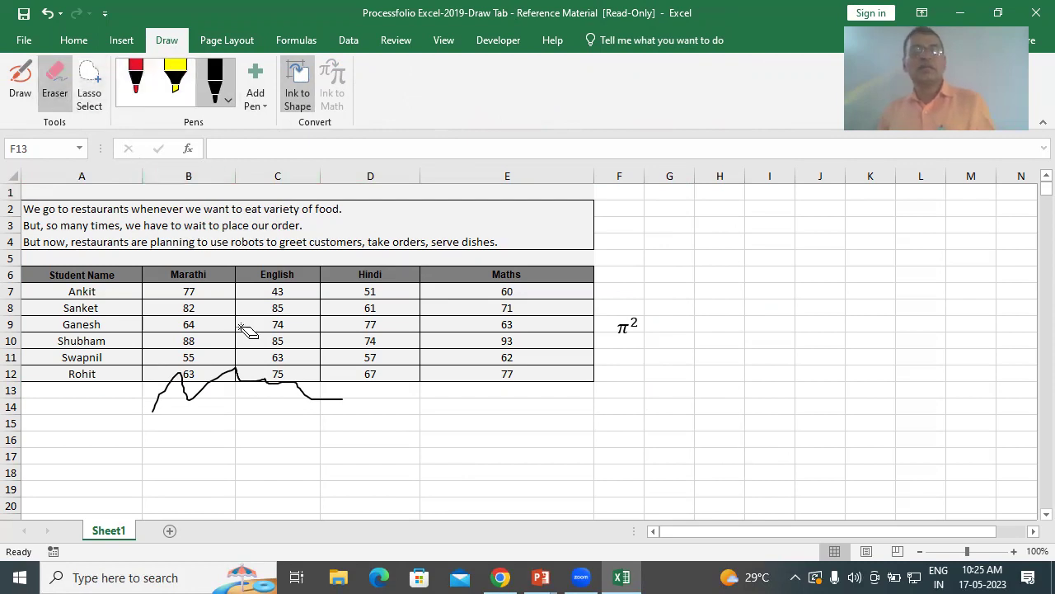
click(304, 389)
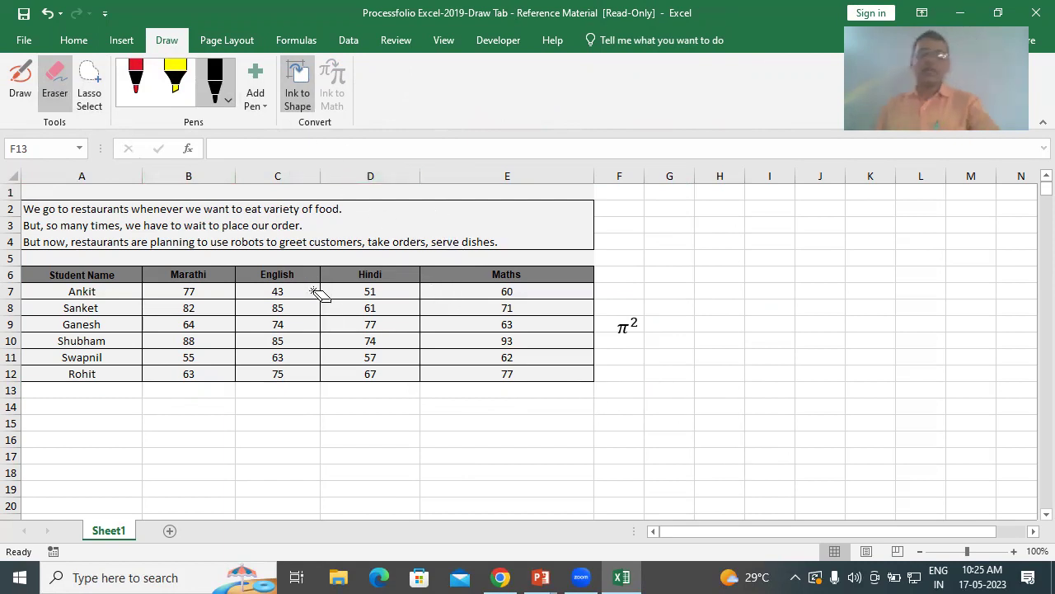
key(Escape)
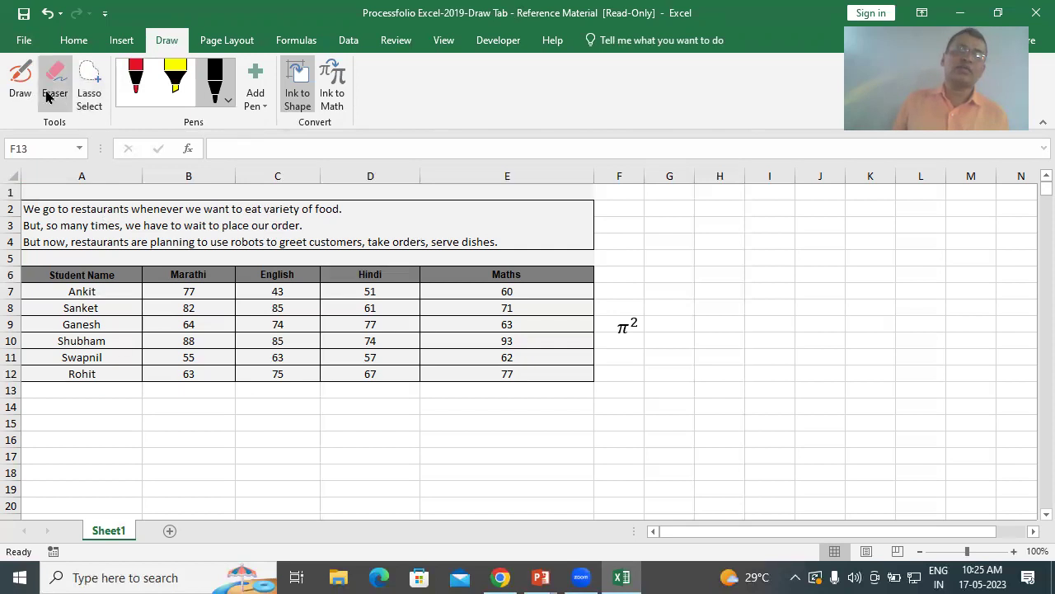
Remove the Draw tab from the ribbon through the ribbon customization options.
click(32, 46)
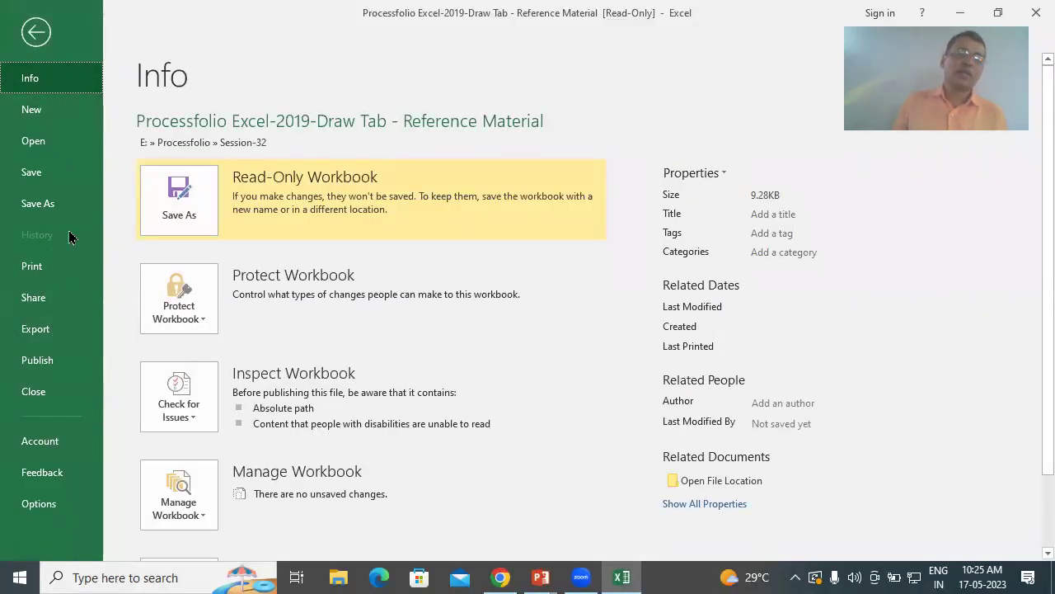
scroll(59, 391, down, 1)
click(39, 464)
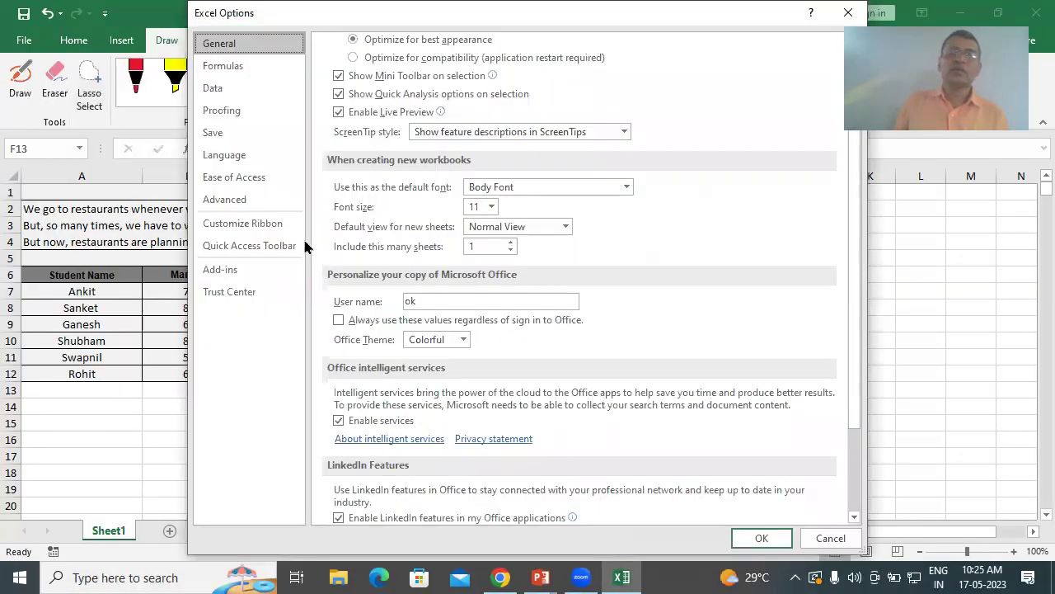
click(260, 227)
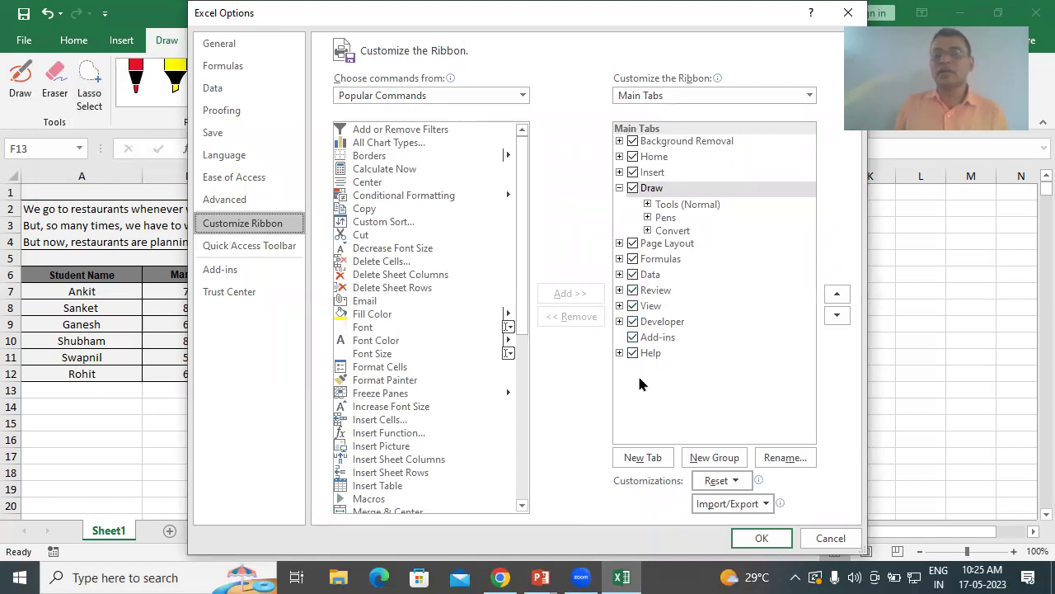
click(633, 189)
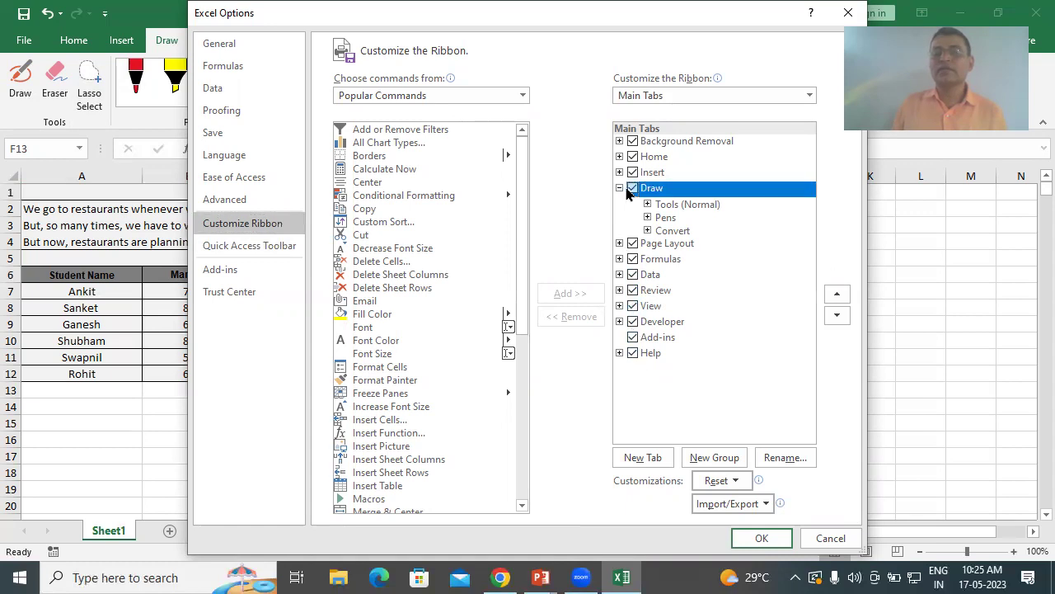
click(783, 538)
click(696, 472)
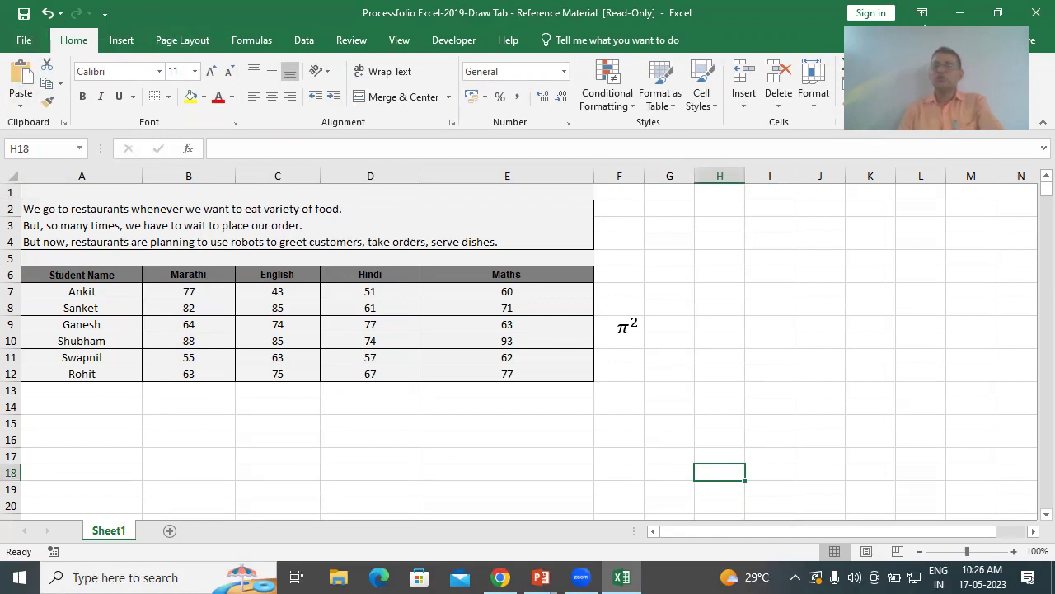
Close the Draw Tab reference workbook without saving the changes.
click(1032, 22)
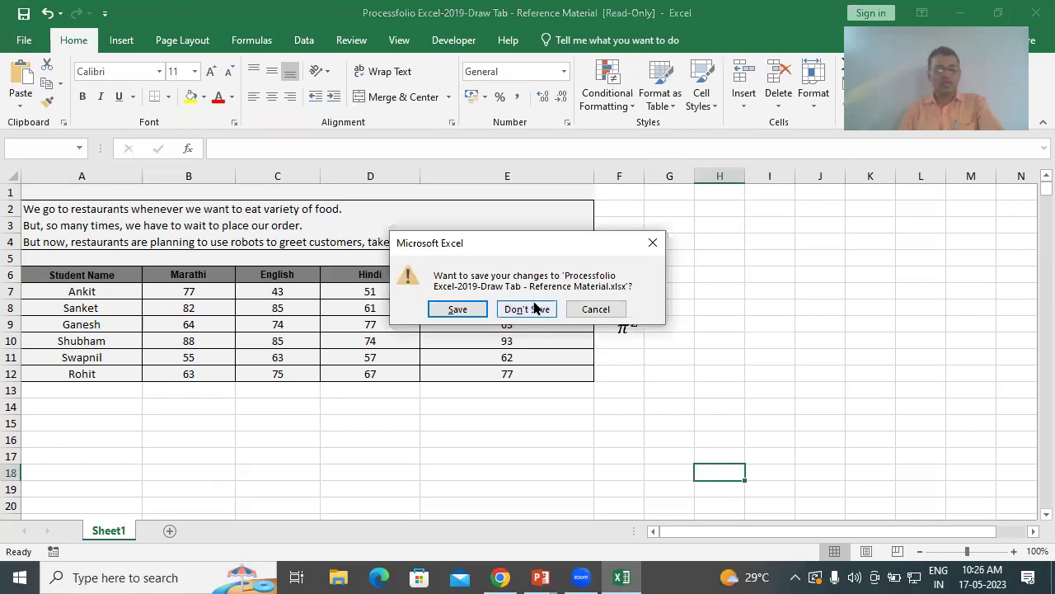
click(535, 308)
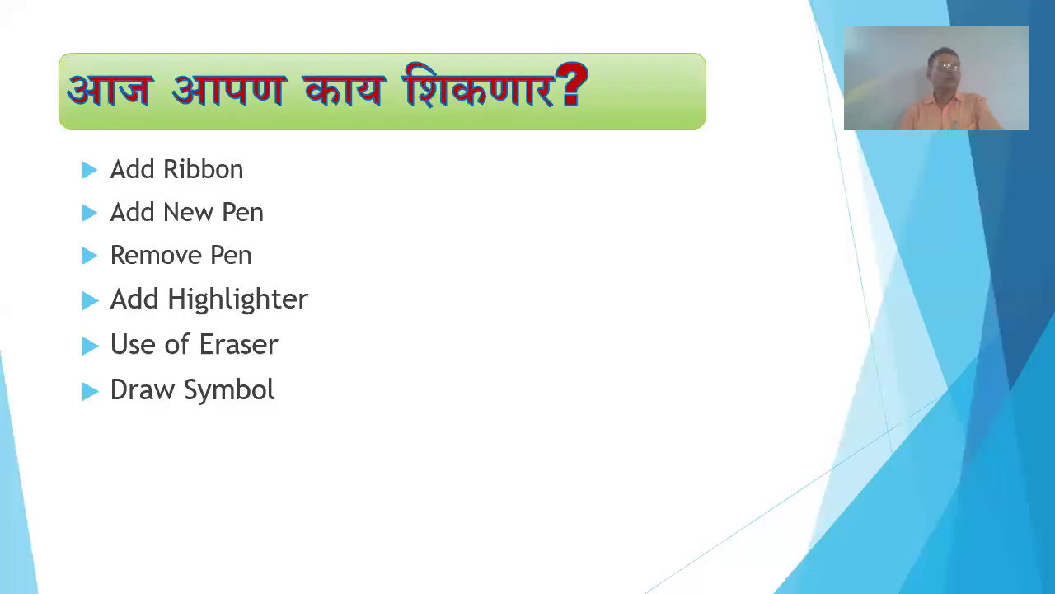
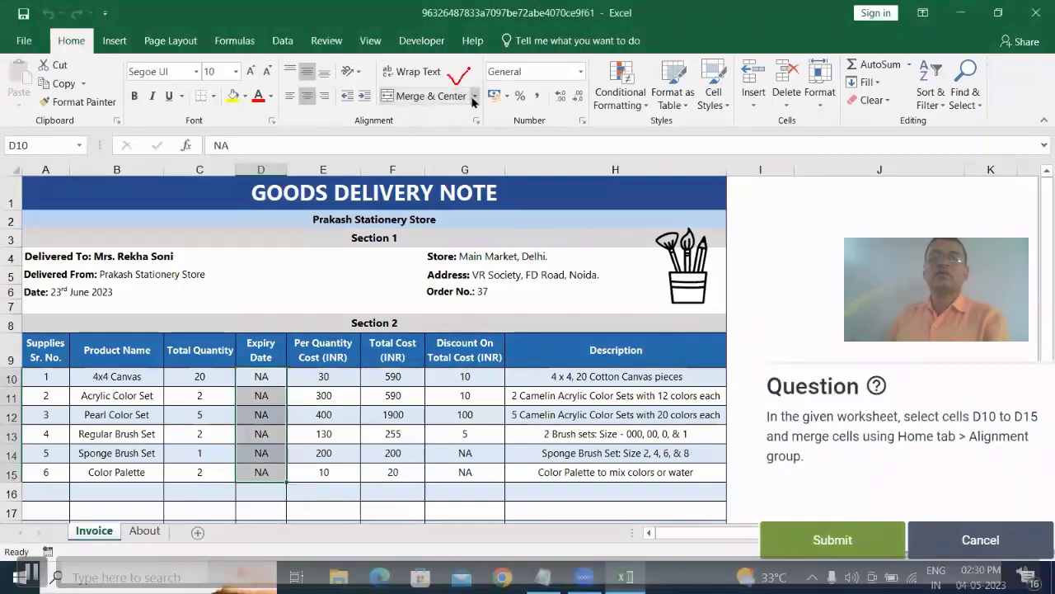
Merge cells D10 to D15 in the Expiry Date column with Merge Cells and submit the exercise answer.
key(ctrl+q)
click(474, 97)
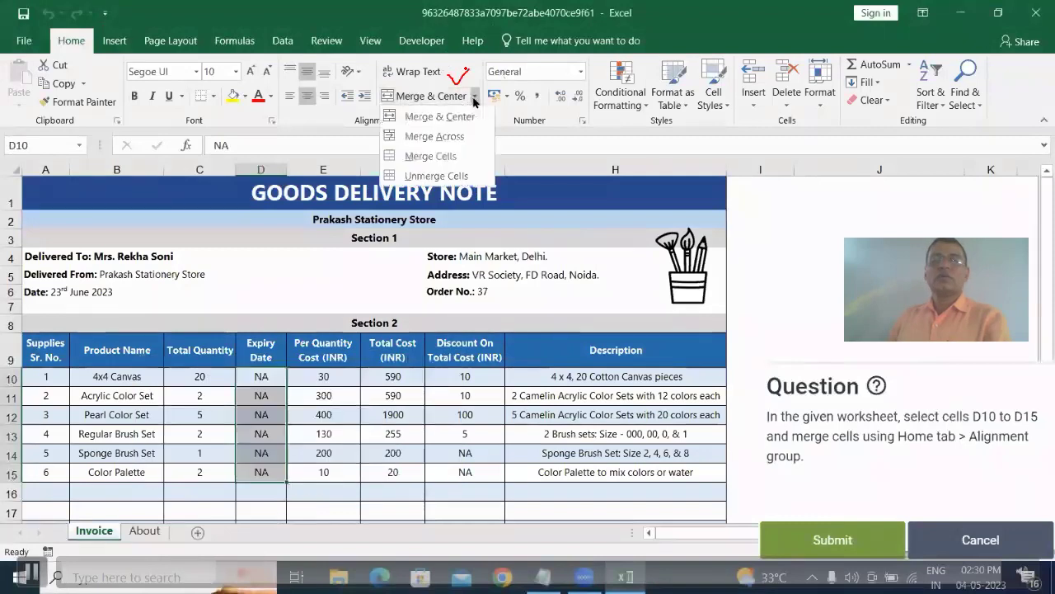
click(453, 164)
click(512, 355)
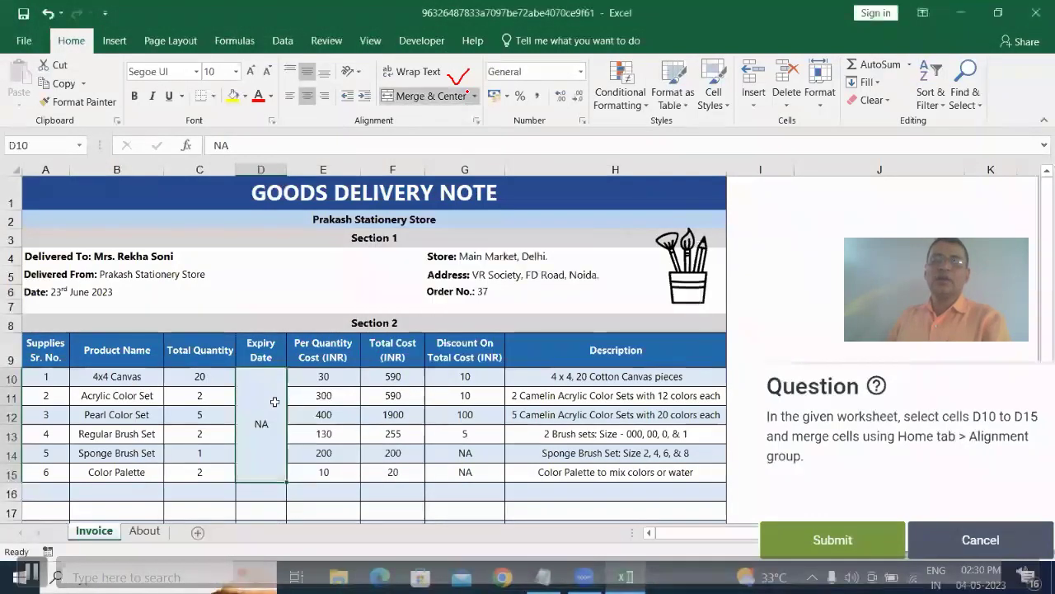
click(860, 550)
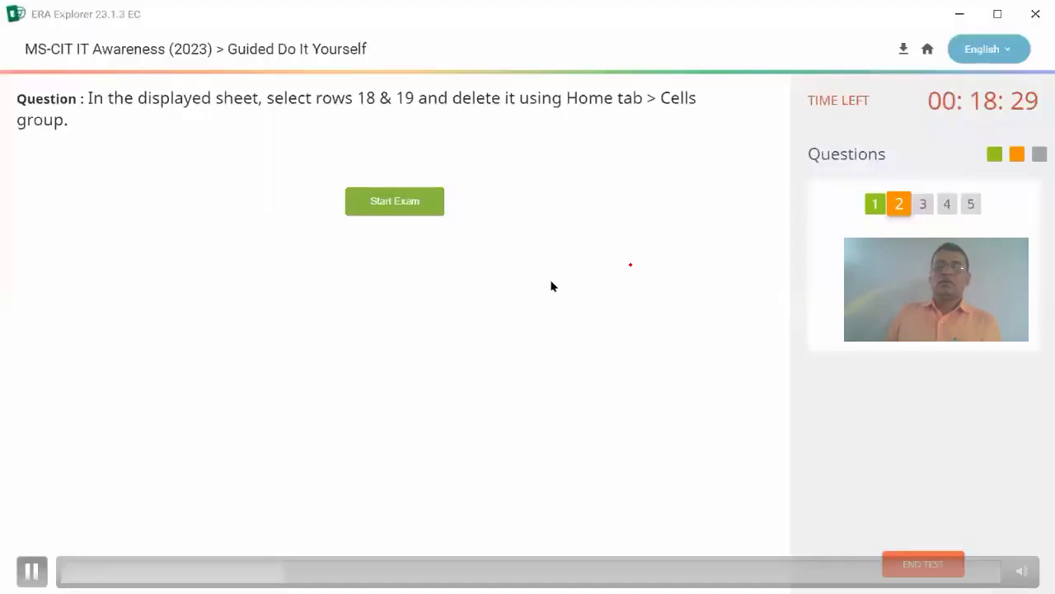
Start the row deletion exercise, delete sheet rows 18 and 19 from the Invoice sheet, and submit the answer.
click(423, 207)
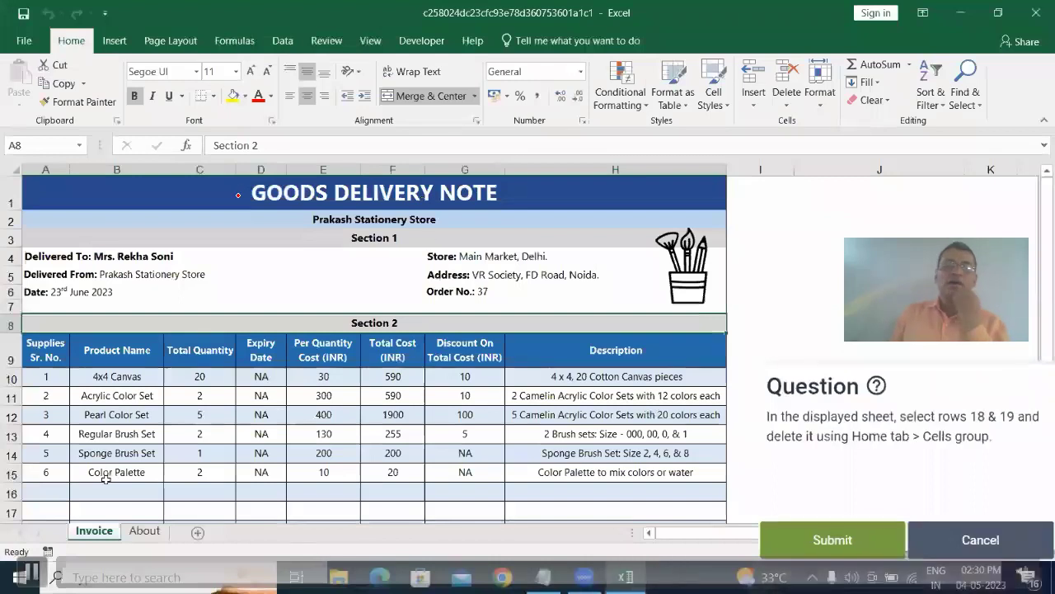
scroll(106, 479, down, 2)
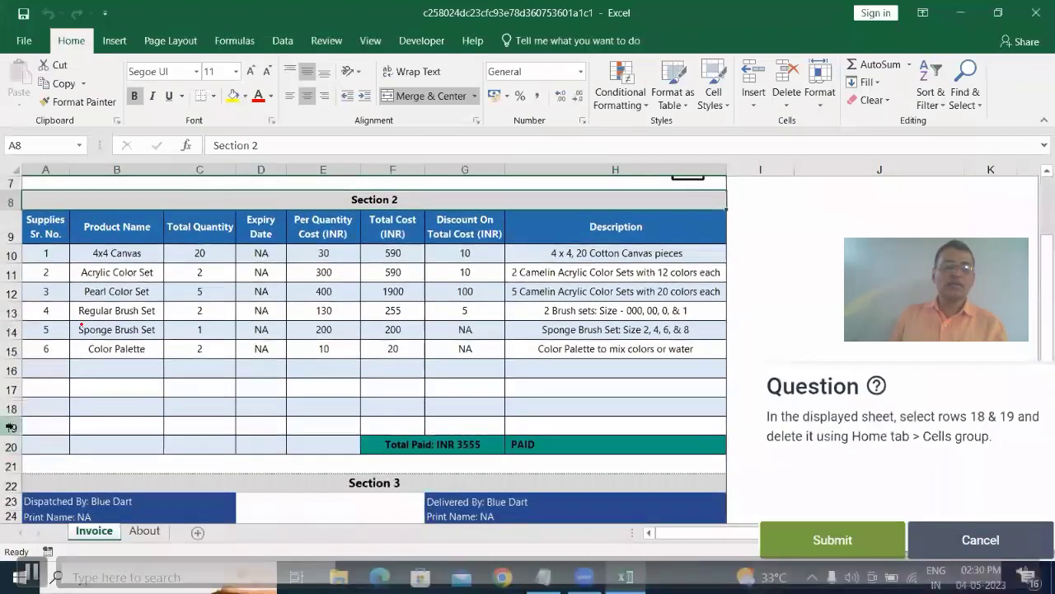
drag(12, 407, 16, 421)
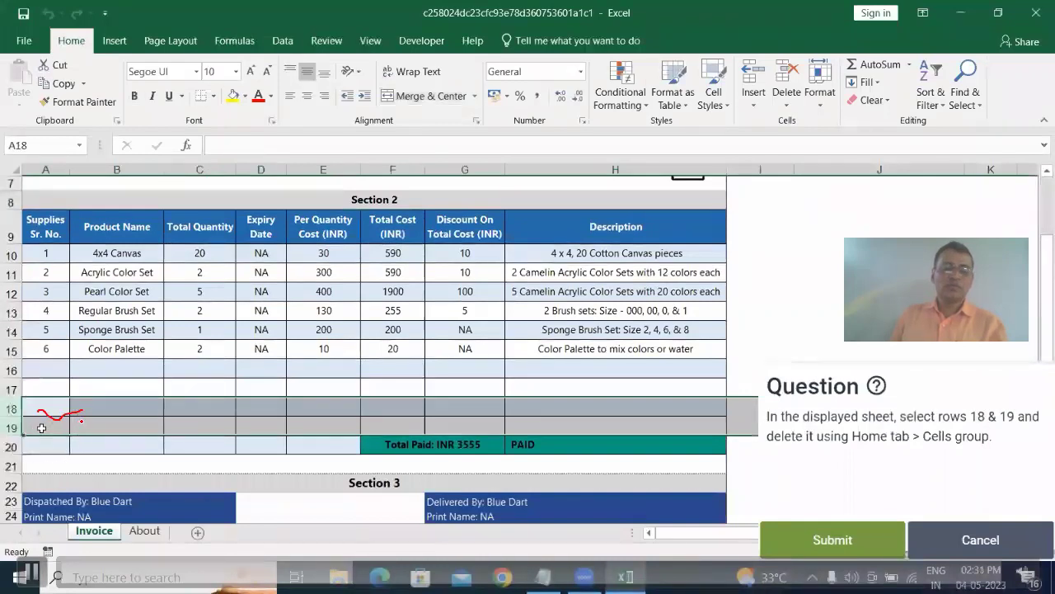
click(788, 105)
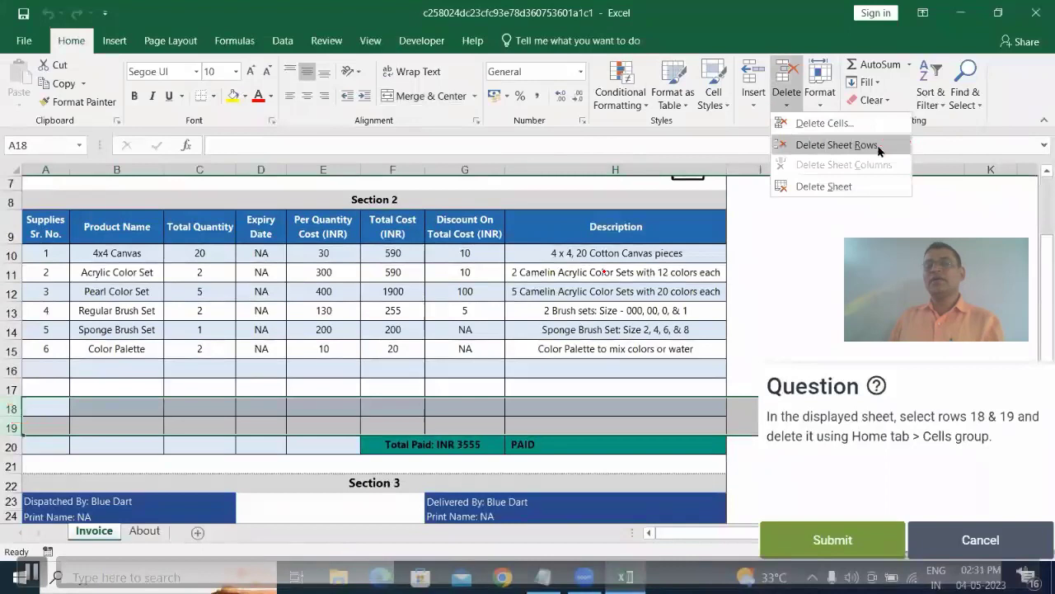
click(885, 147)
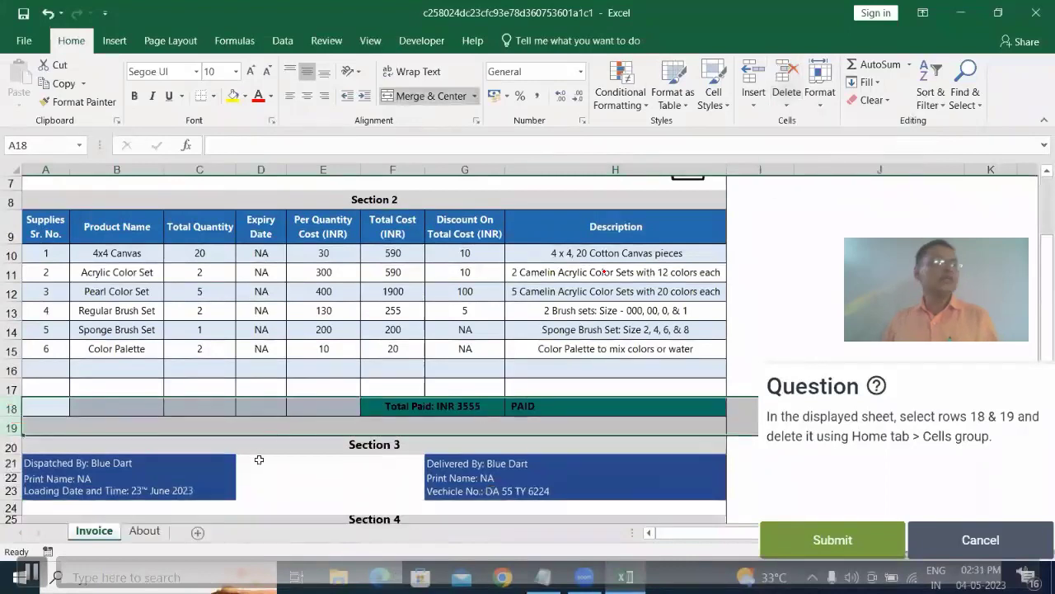
click(260, 462)
click(855, 547)
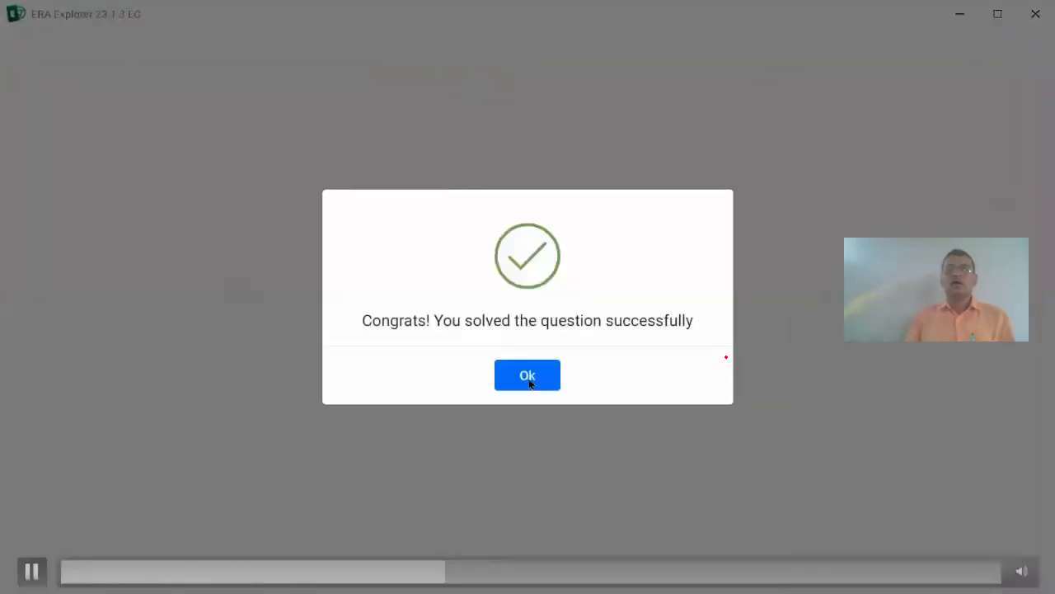
click(527, 376)
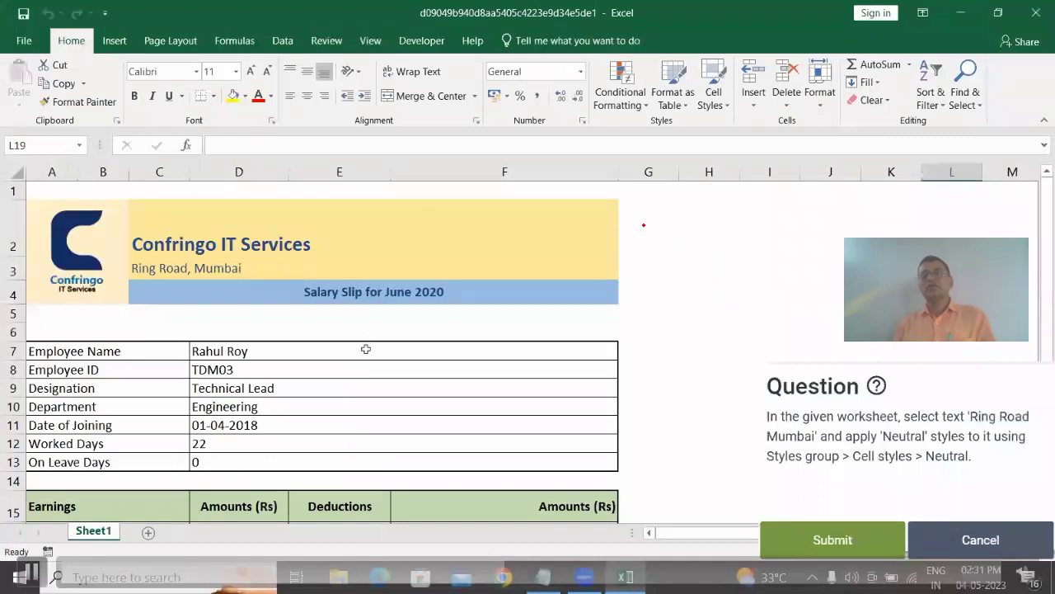
Apply the Neutral cell style to the 'Ring Road, Mumbai' cell C3 and submit the exercise answer.
scroll(336, 387, down, 2)
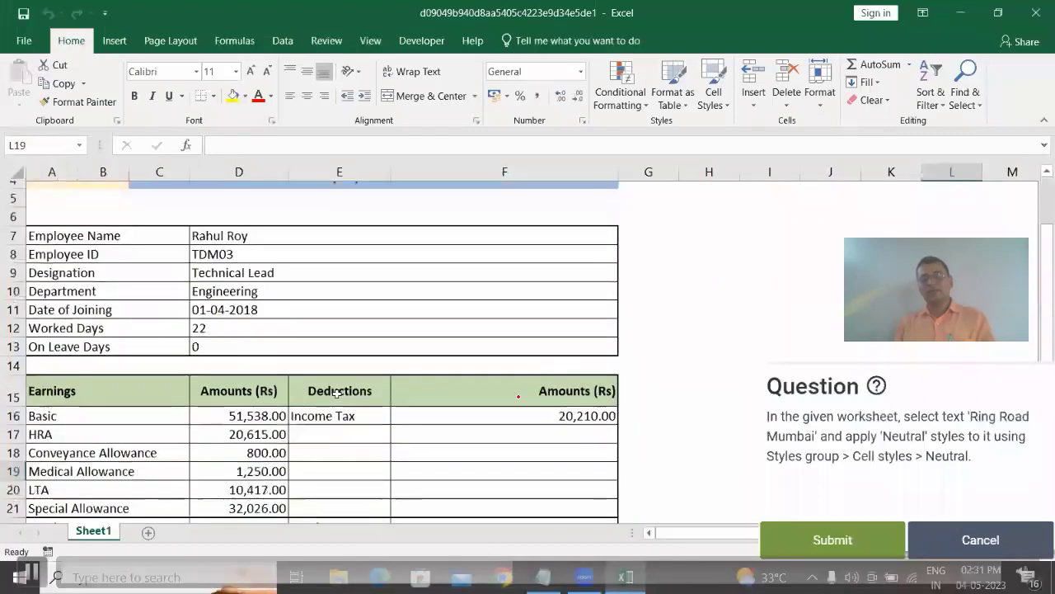
scroll(337, 393, up, 2)
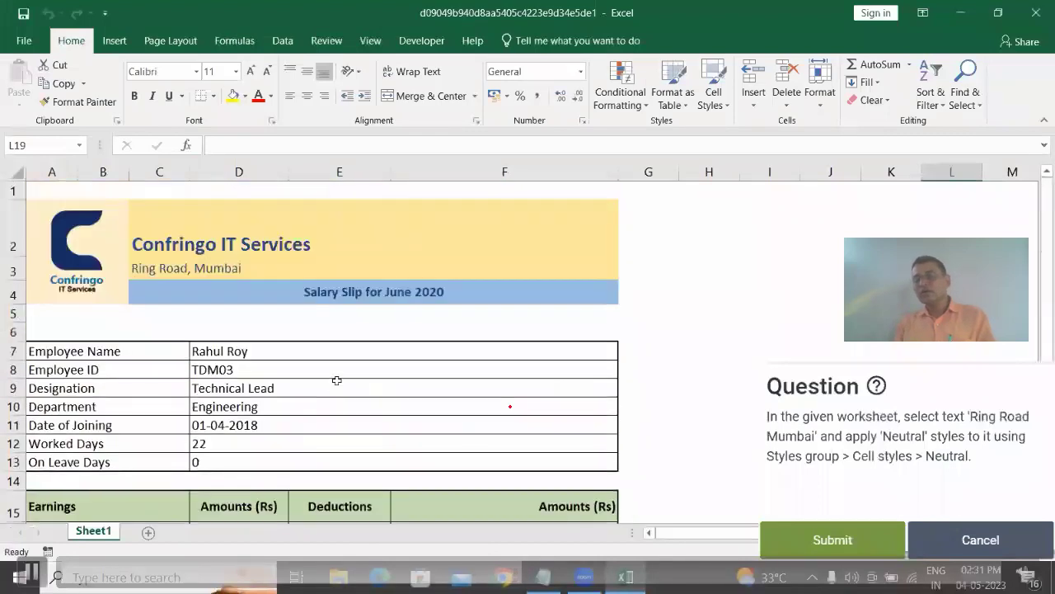
click(187, 269)
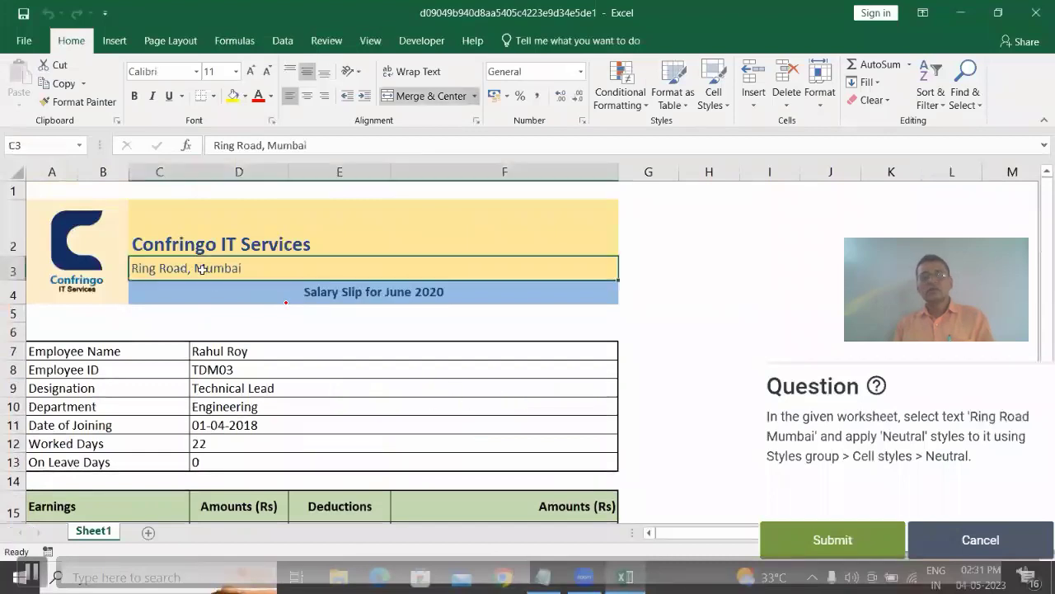
click(729, 107)
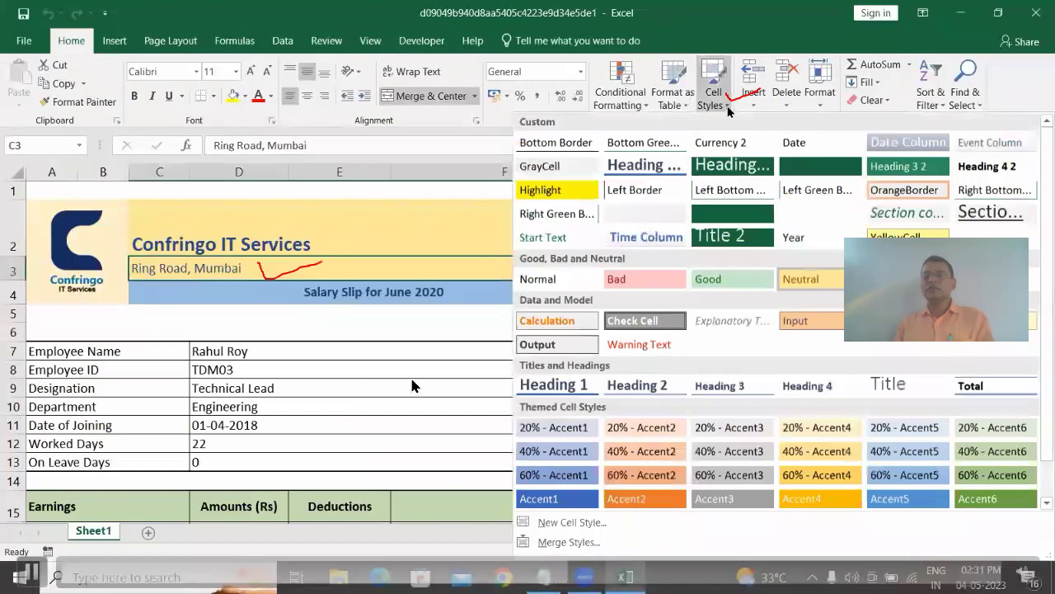
click(825, 285)
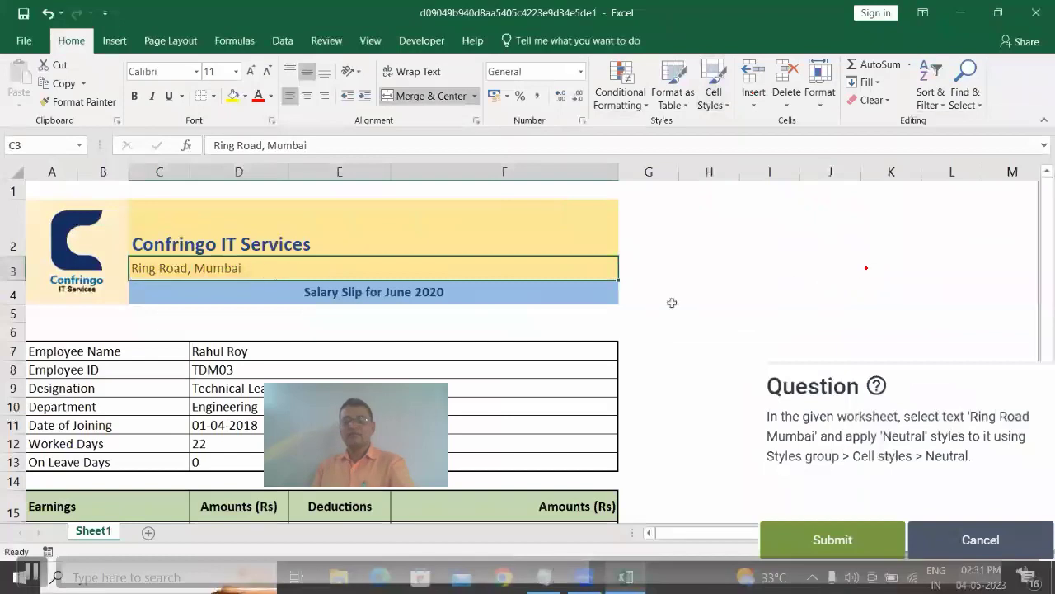
click(391, 351)
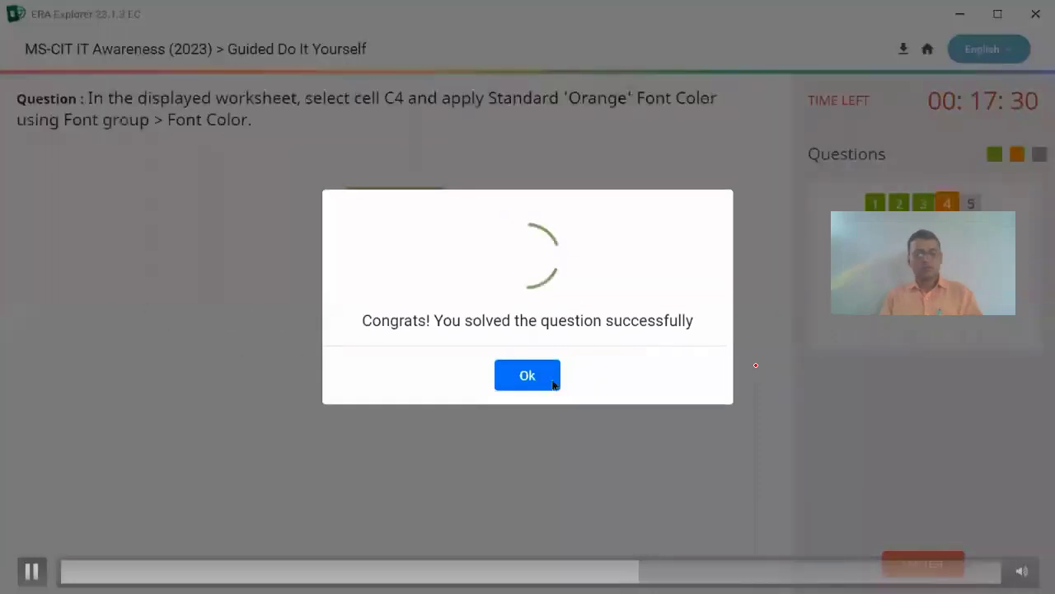
click(550, 381)
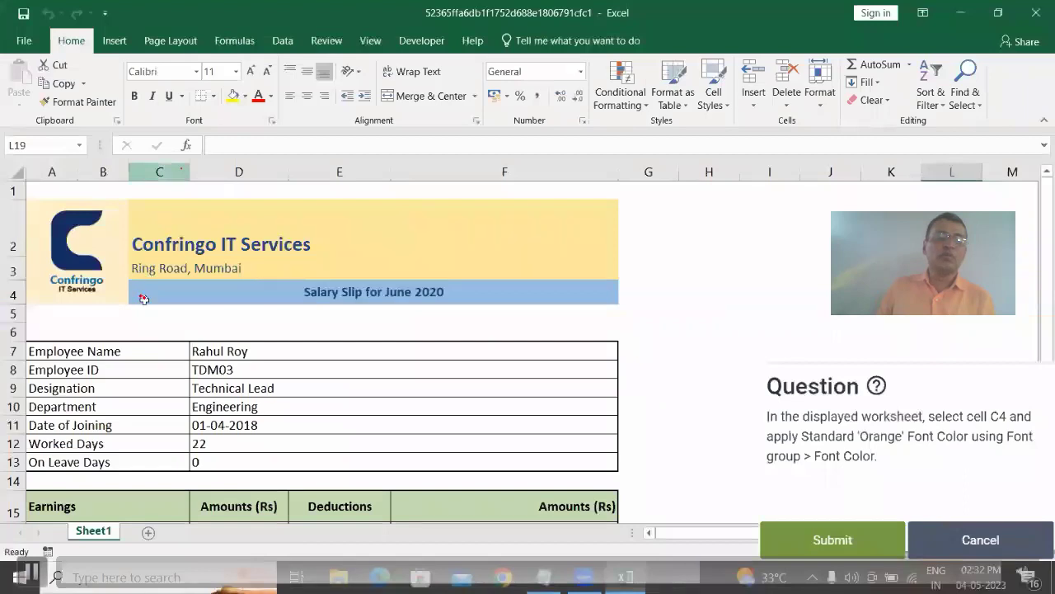
Set the font color of cell C4, 'Salary Slip for June 2020', to standard Orange and submit the exercise answer.
click(169, 298)
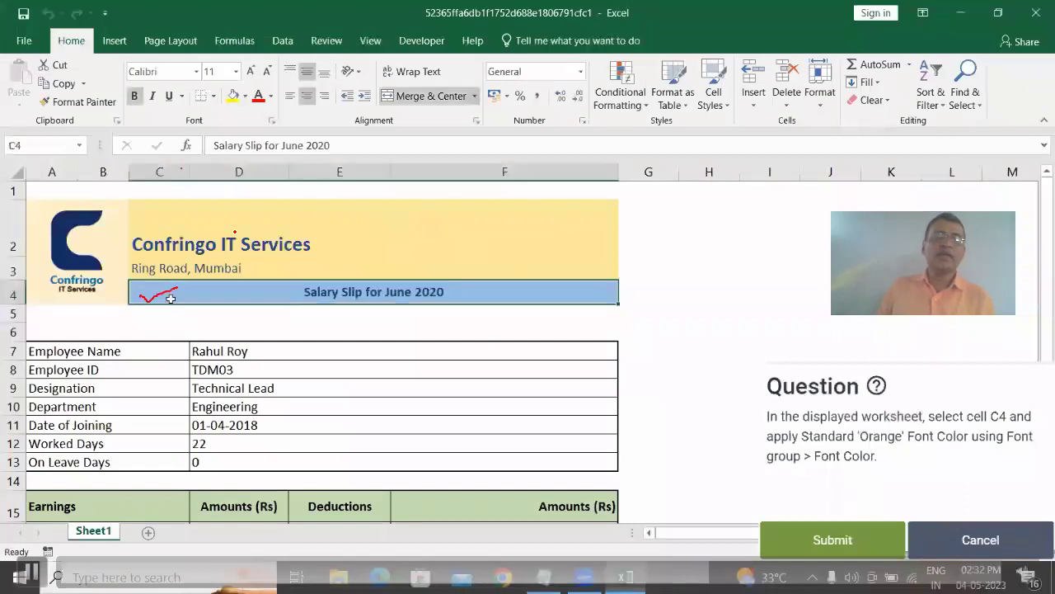
click(271, 96)
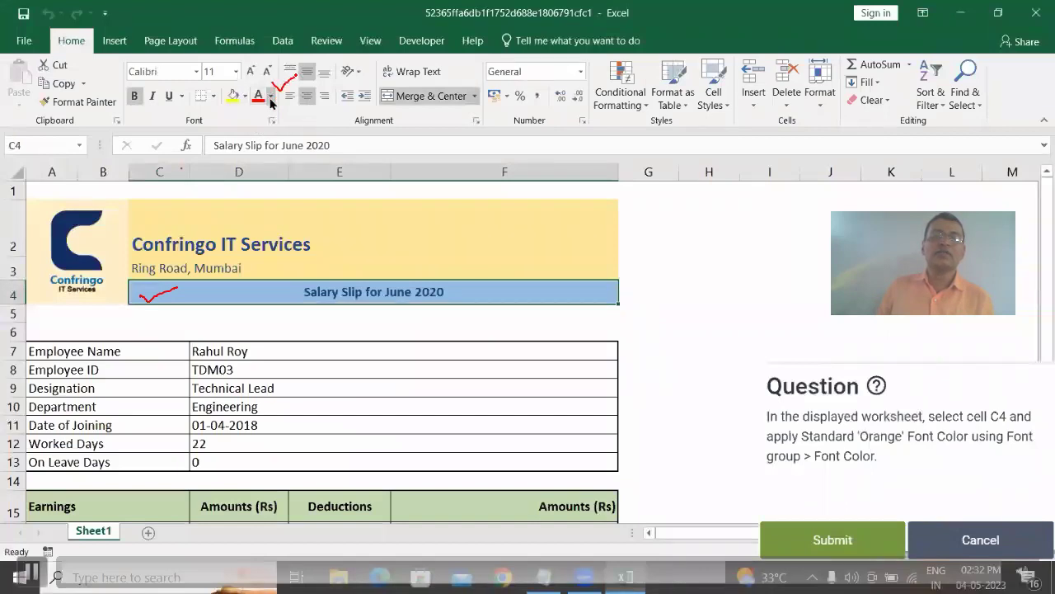
click(271, 96)
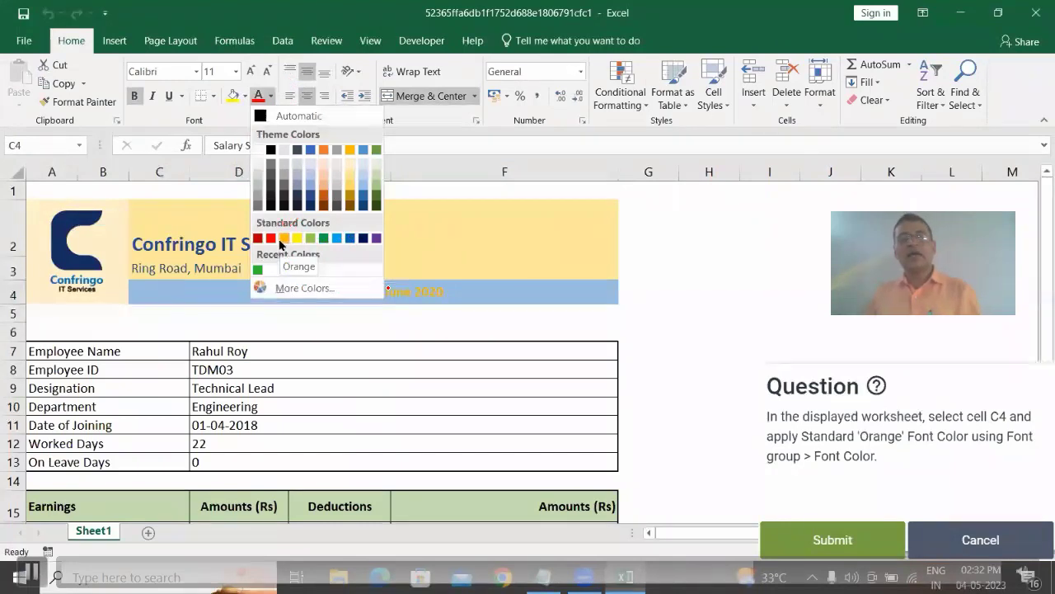
click(280, 241)
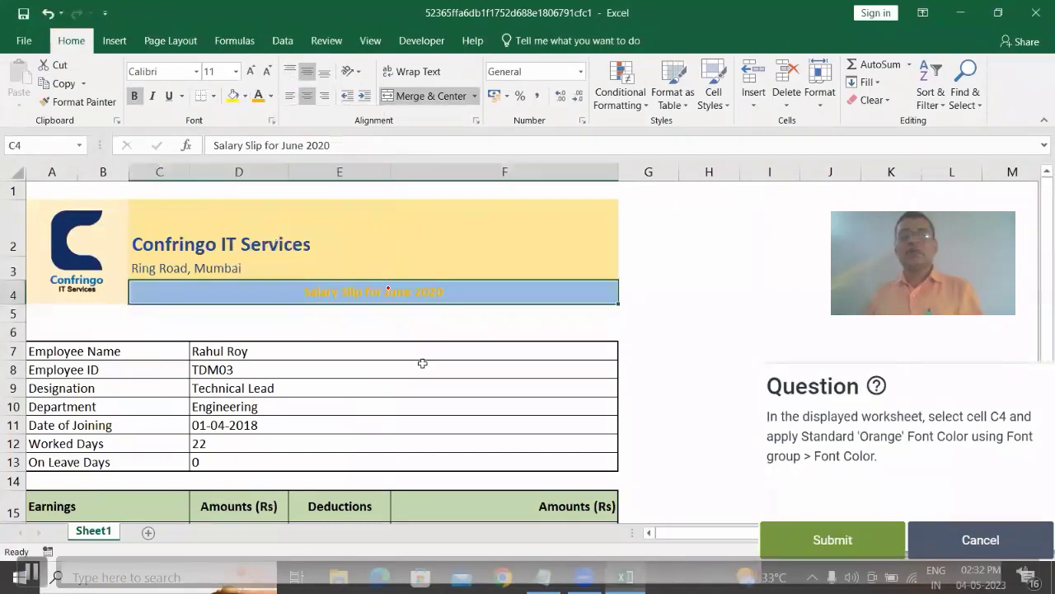
click(422, 363)
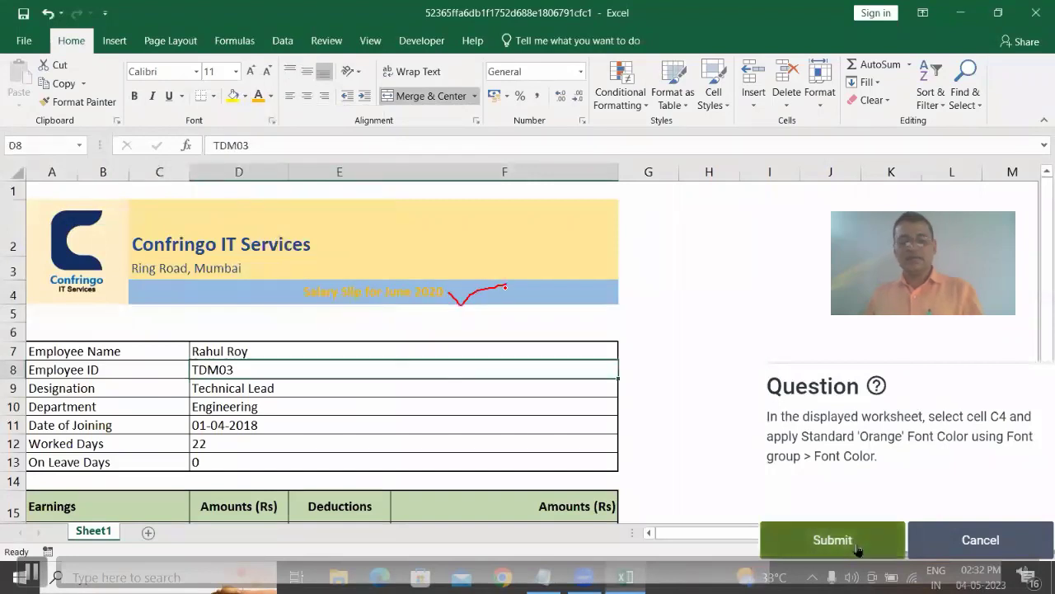
click(857, 548)
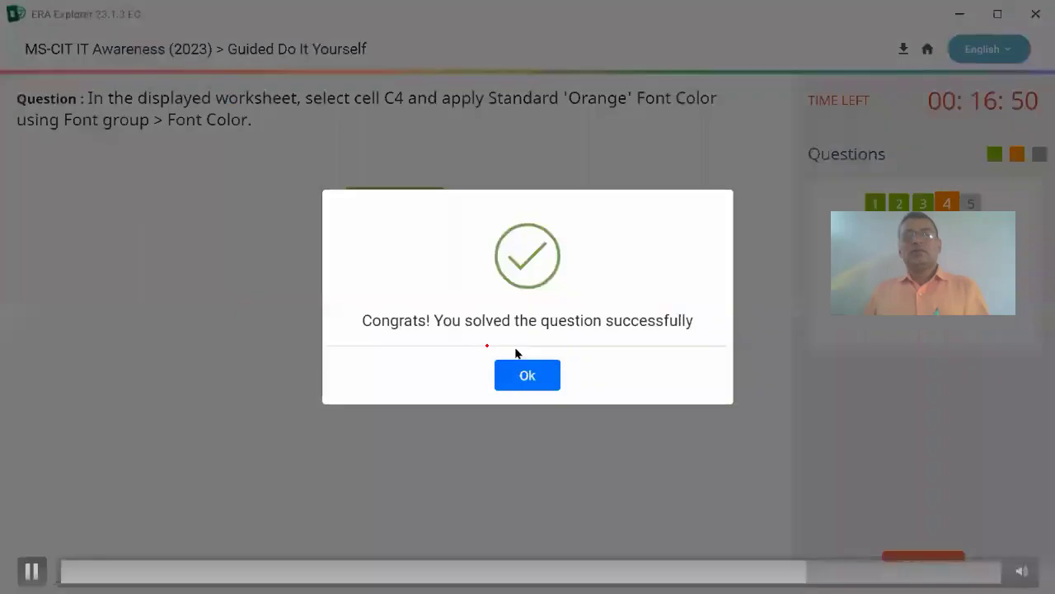
click(519, 356)
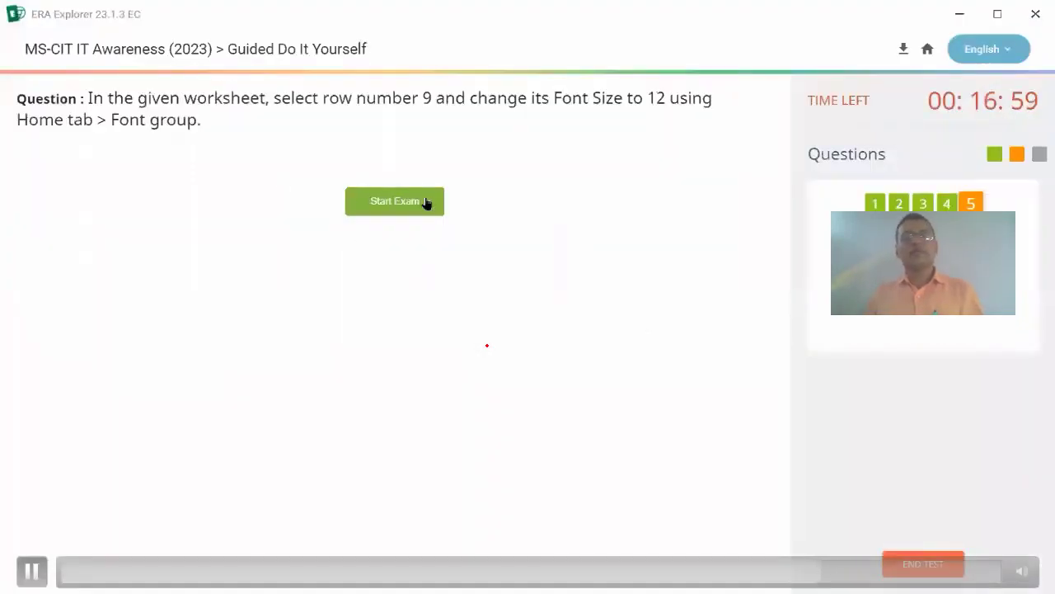
Start the font size exercise, set the font size of row 9 to 12, and submit the answer.
click(426, 202)
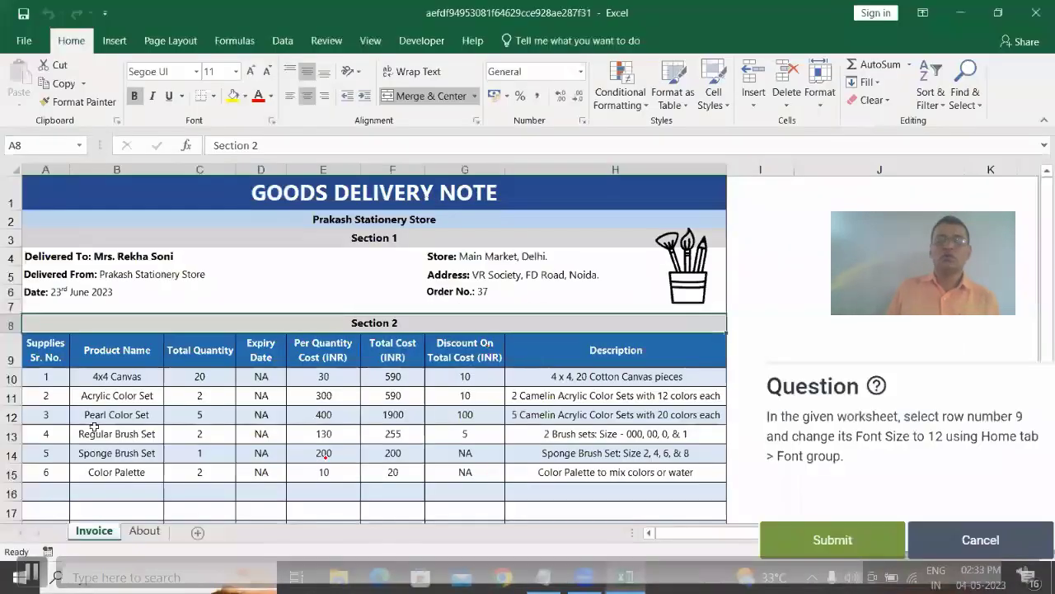
click(8, 353)
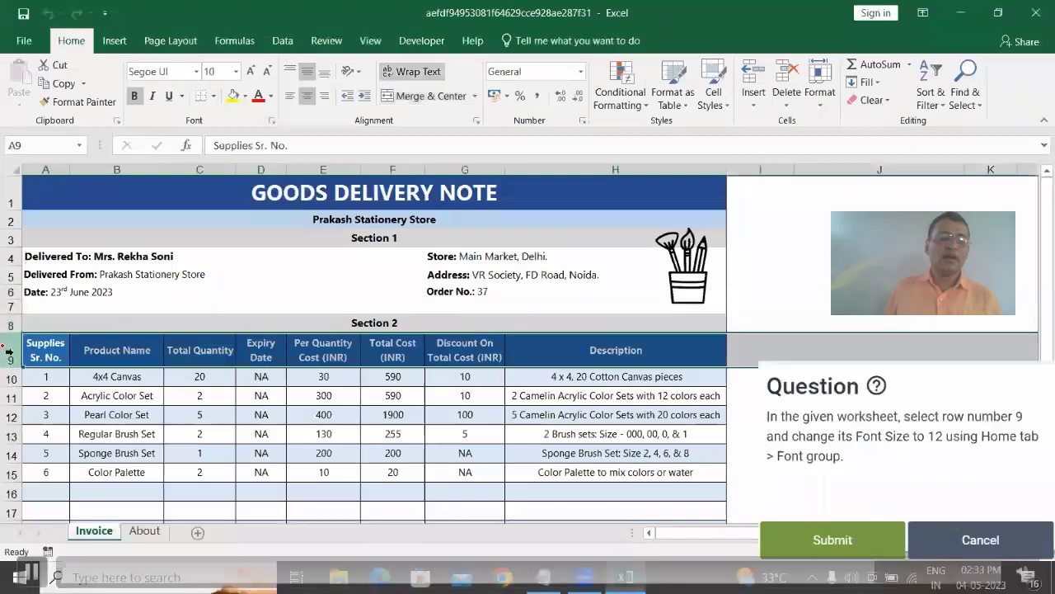
click(235, 74)
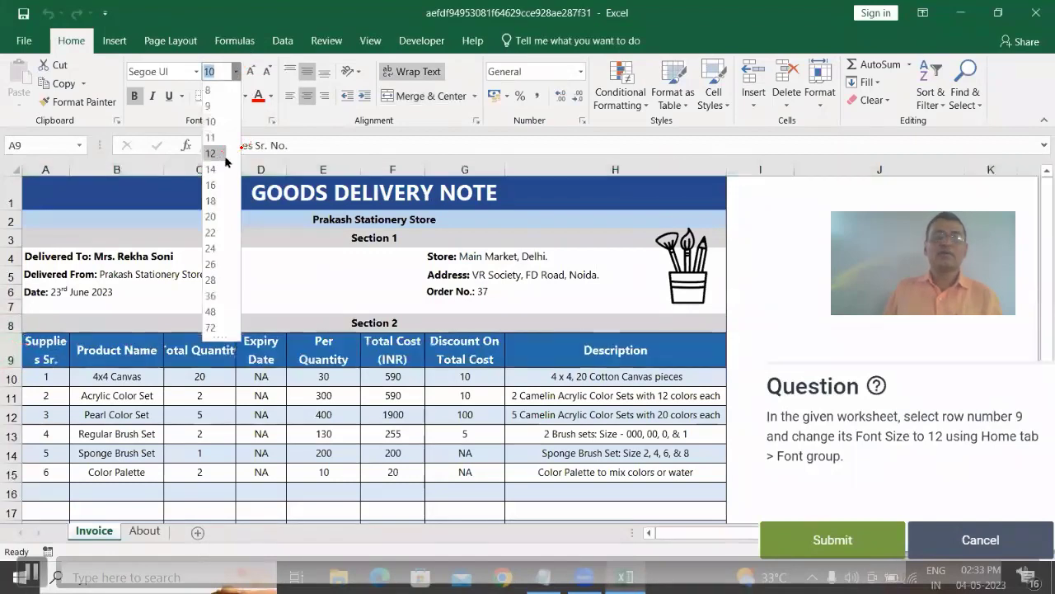
click(211, 153)
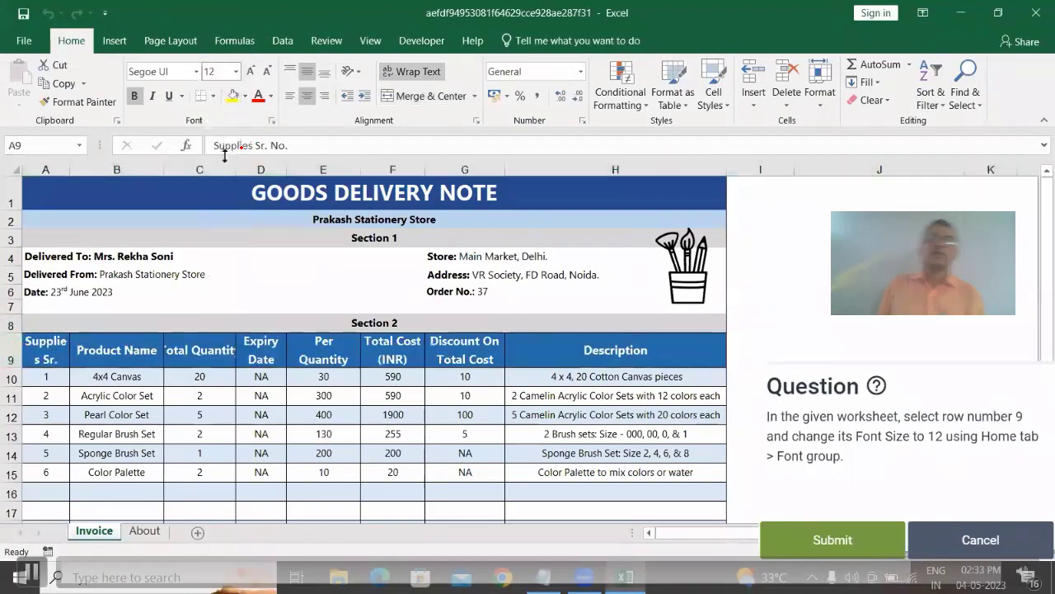
click(353, 415)
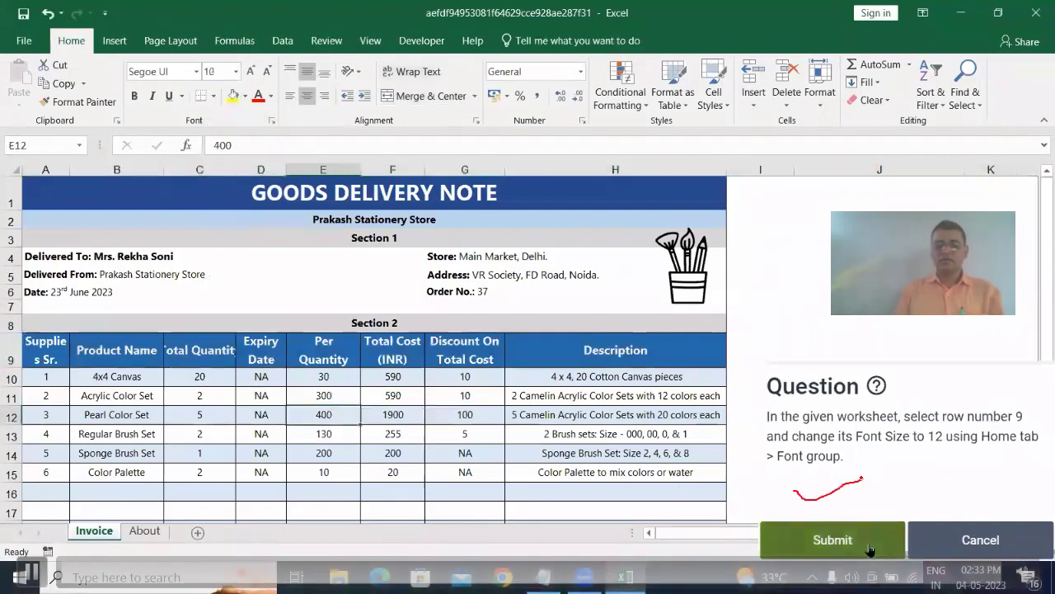
click(870, 548)
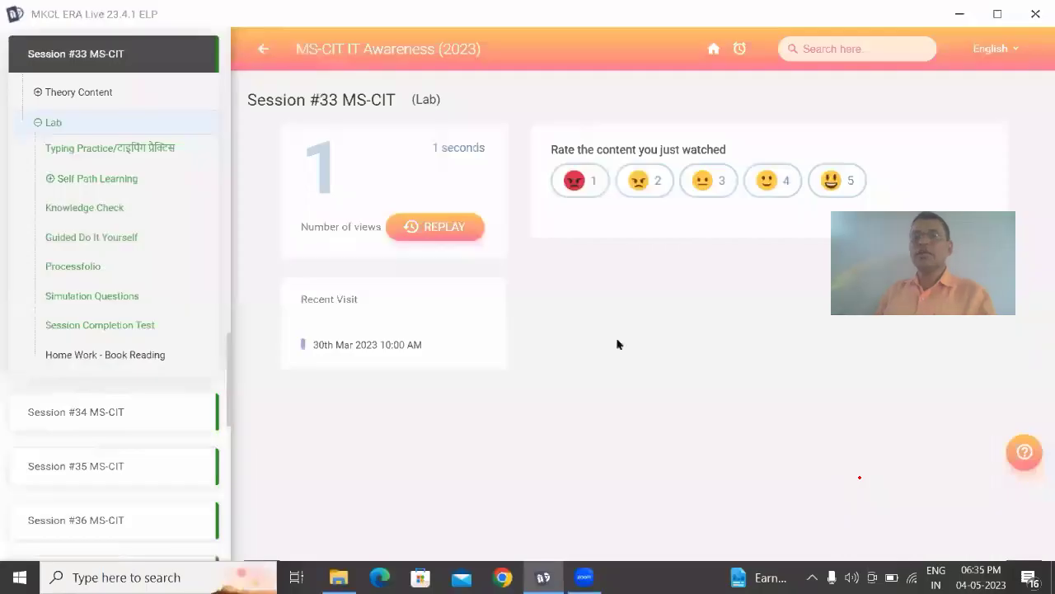
Start Attempt 2 of Session #33's Simulation Questions and open the File page to answer the new blank document question.
click(82, 299)
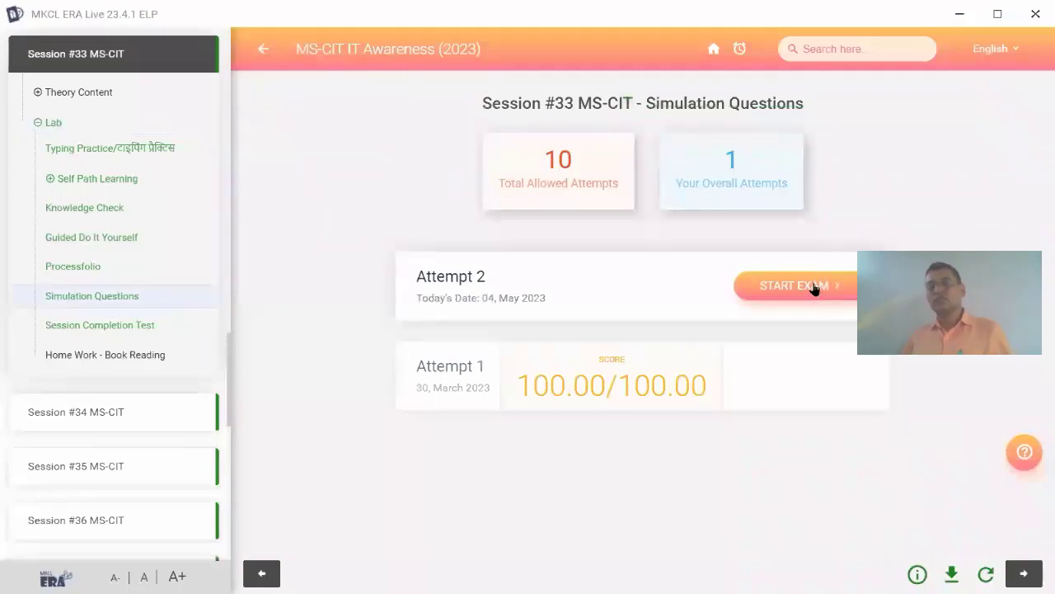
click(813, 287)
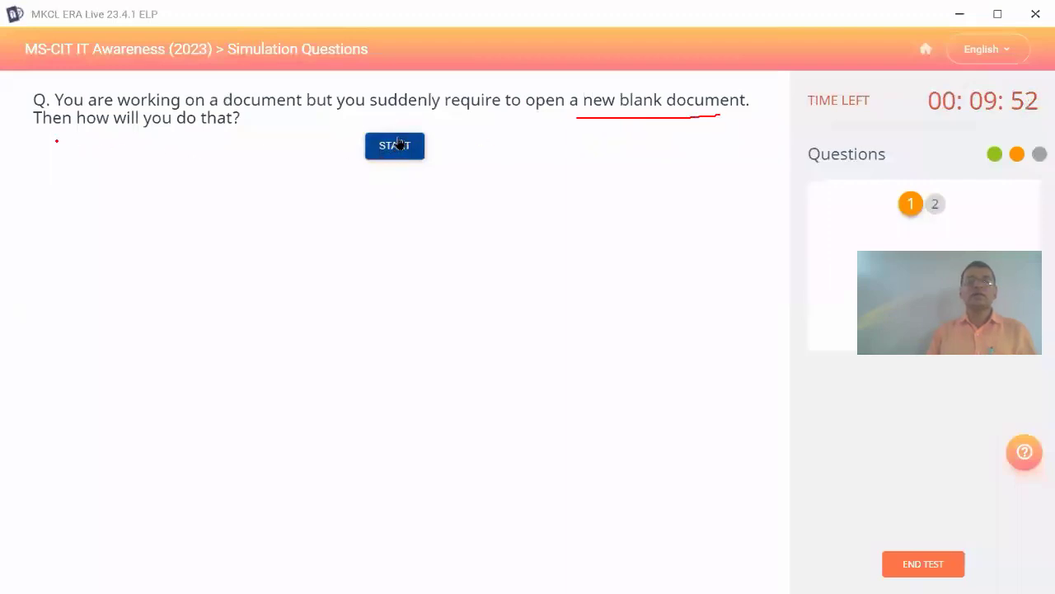
click(397, 144)
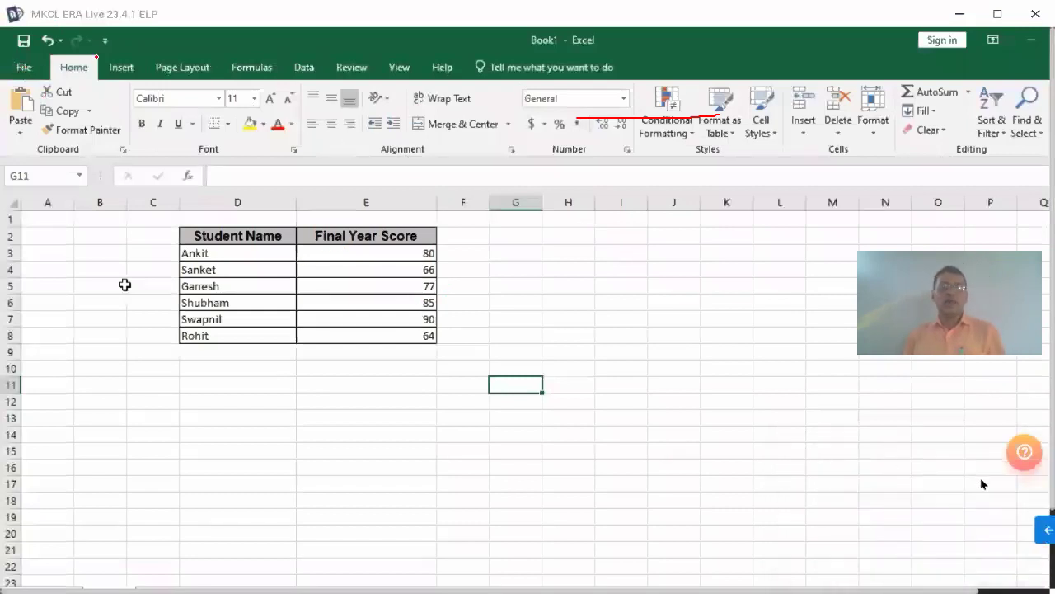
click(1043, 528)
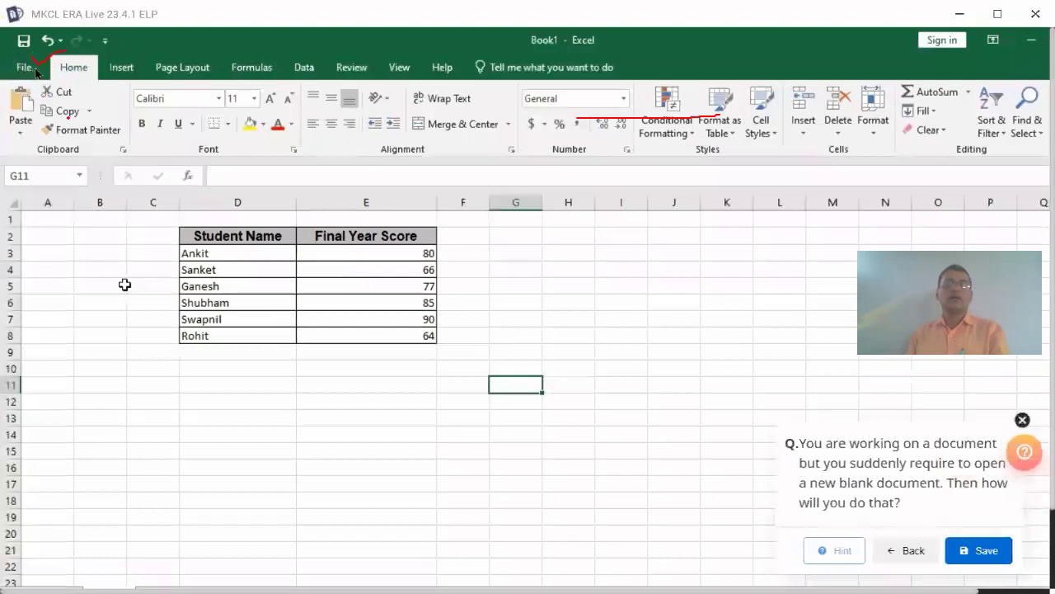
click(35, 73)
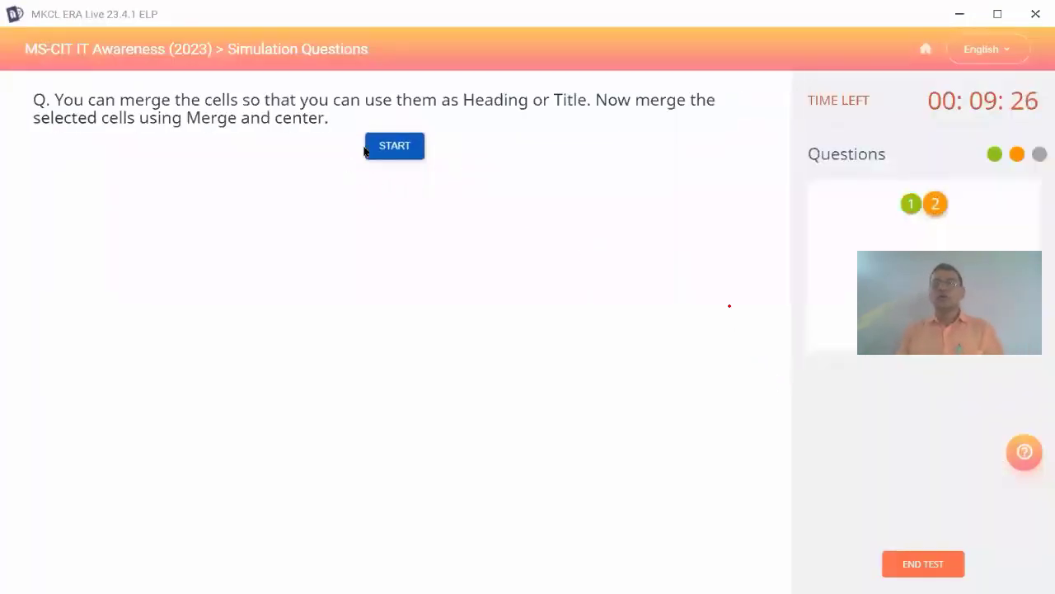
Underline the merge instruction in the question text with the pen and start the Merge and center question.
drag(638, 116, 731, 111)
drag(102, 138, 316, 137)
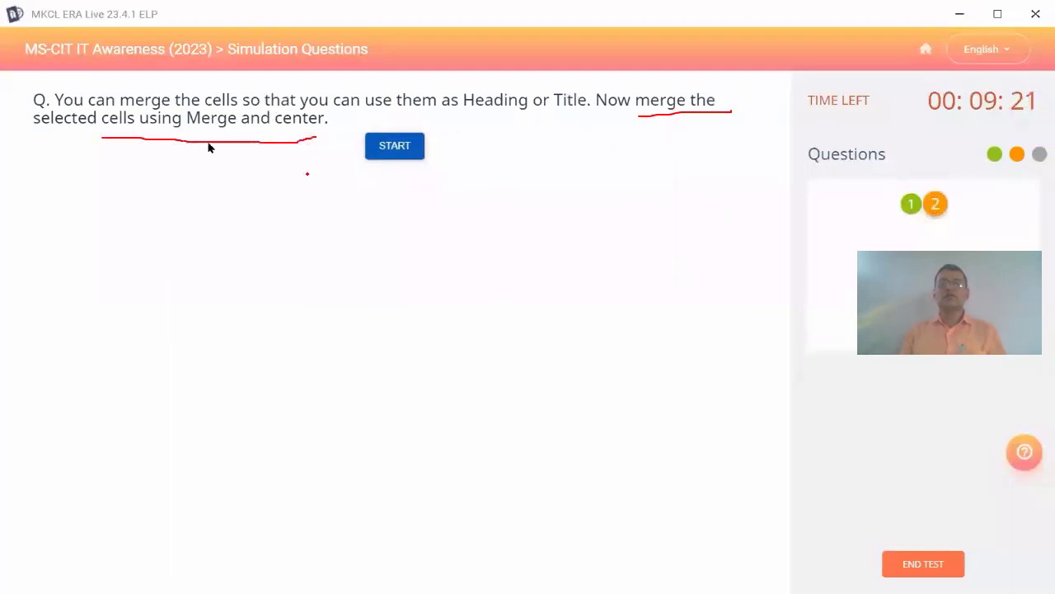
drag(443, 111, 589, 108)
click(396, 155)
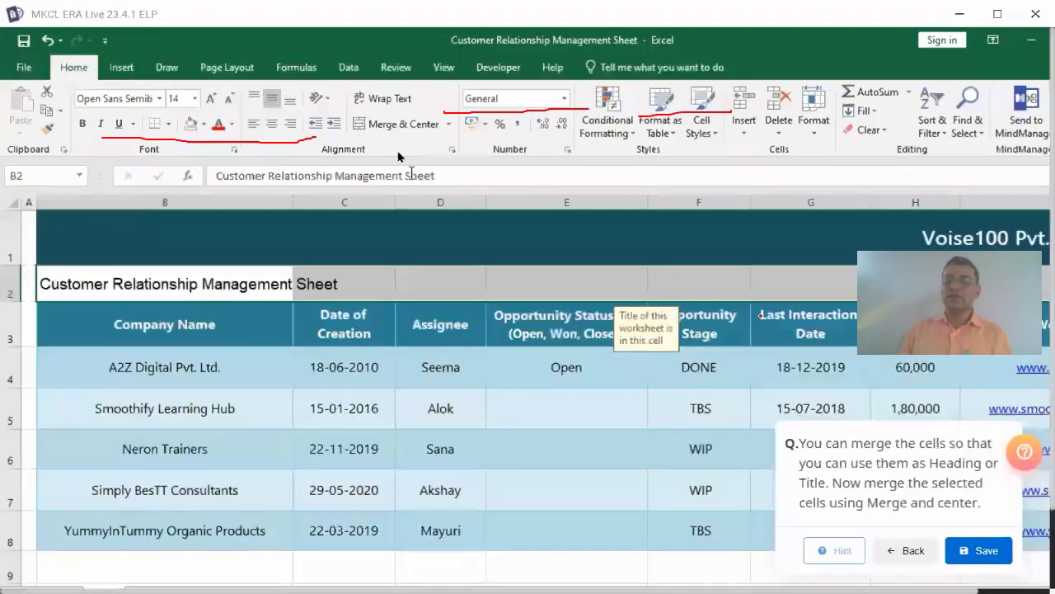
Mark the selected title cells in row 2, 'Customer Relationship Management Sheet', with the pen and apply Merge & Center to them.
mouse_move(32, 277)
mouse_down()
mouse_move(37, 287)
mouse_move(96, 264)
mouse_up()
click(1042, 532)
key(e)
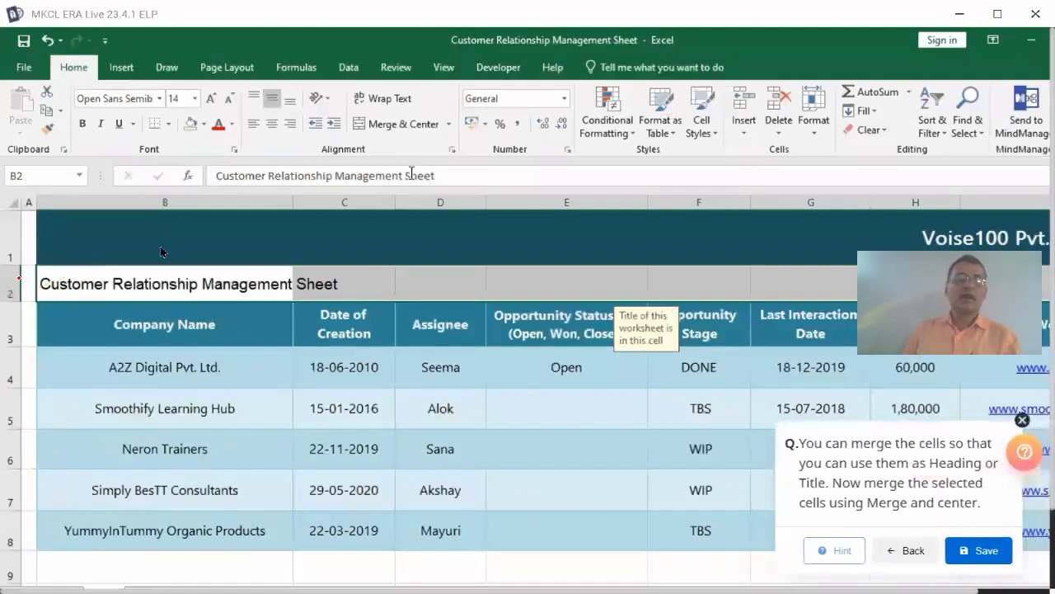
drag(29, 282, 72, 265)
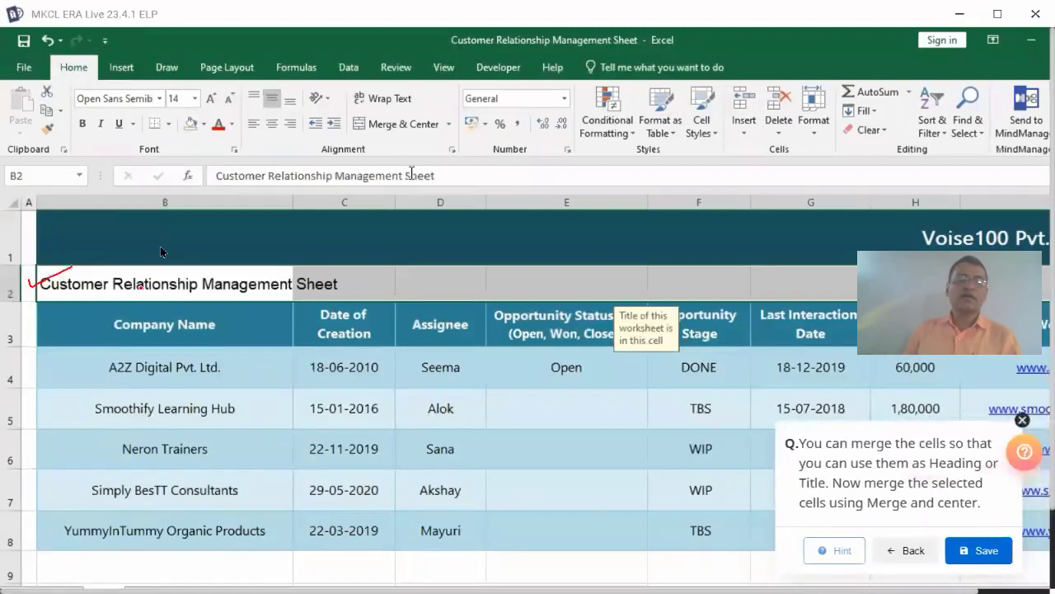
drag(444, 291, 803, 280)
key(e)
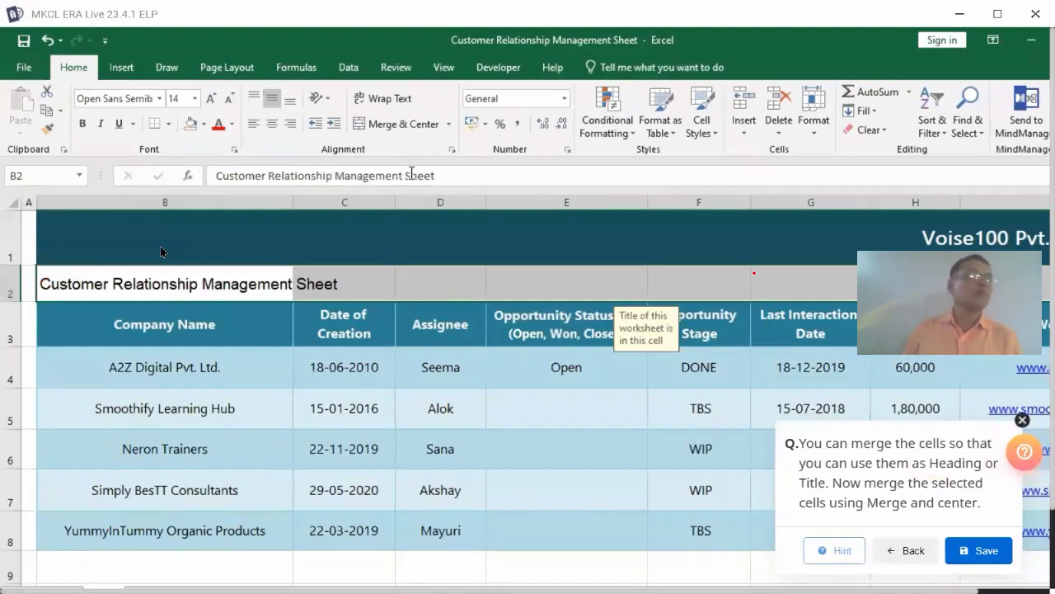
drag(429, 110, 460, 100)
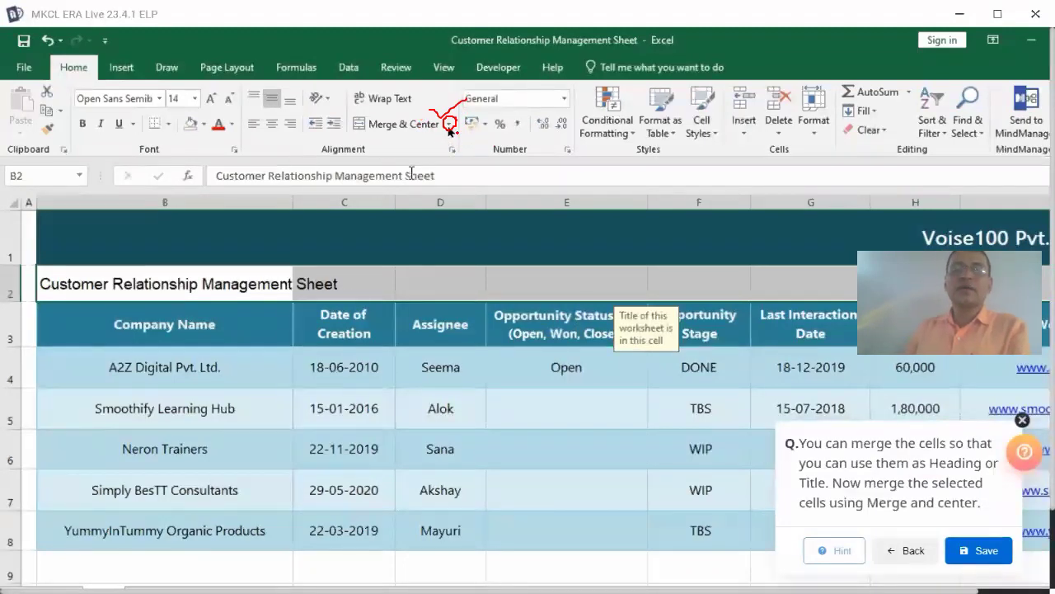
click(389, 129)
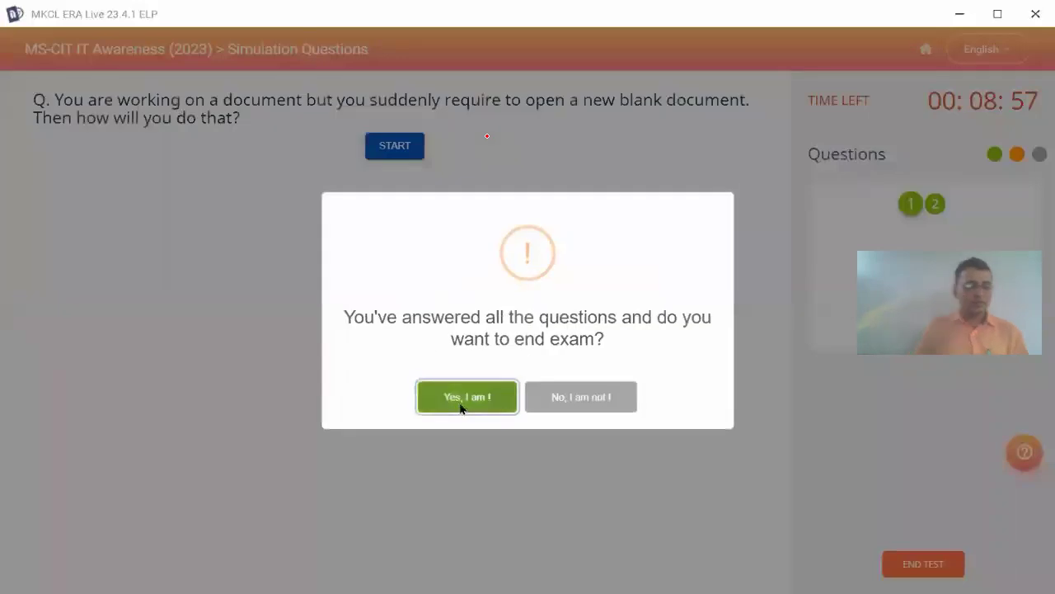
End the simulation exam, entering 'End Exam' as the confirmation text, and return to the Session #33 attempts page.
click(465, 400)
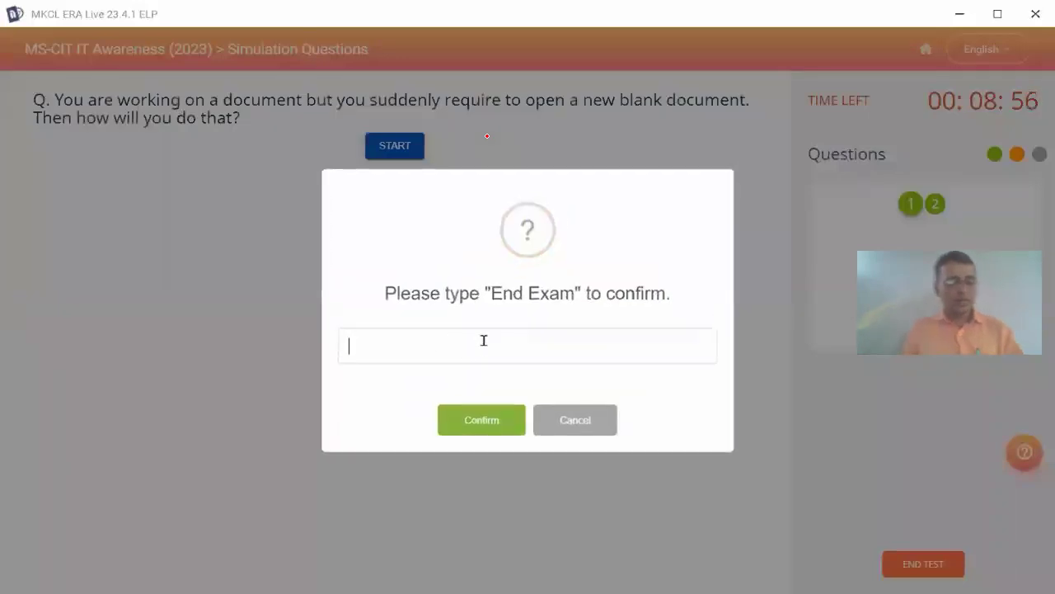
drag(574, 291, 547, 294)
click(506, 342)
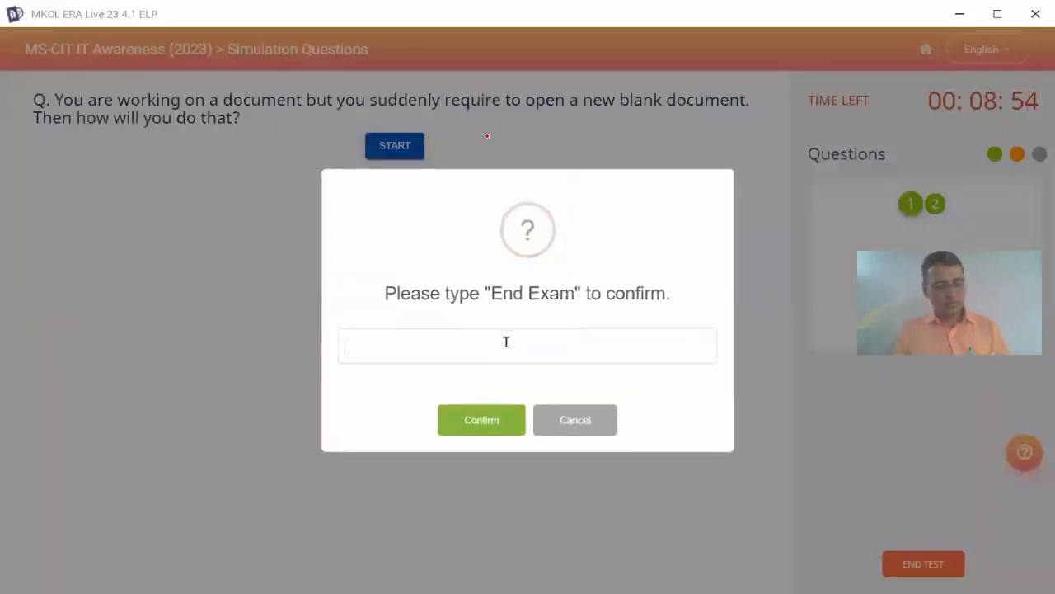
text(End Exam)
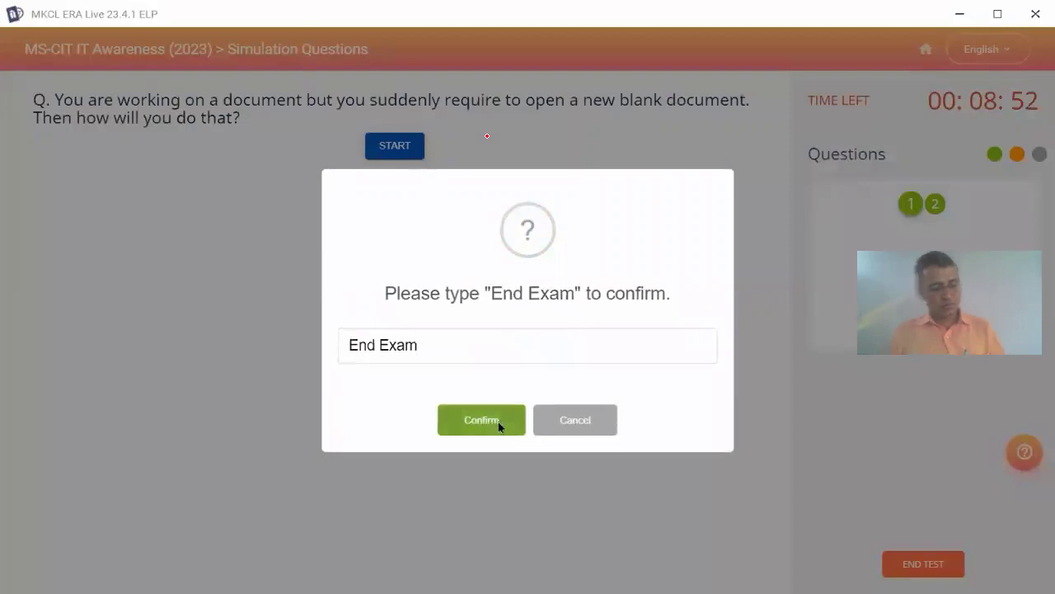
click(498, 421)
click(528, 388)
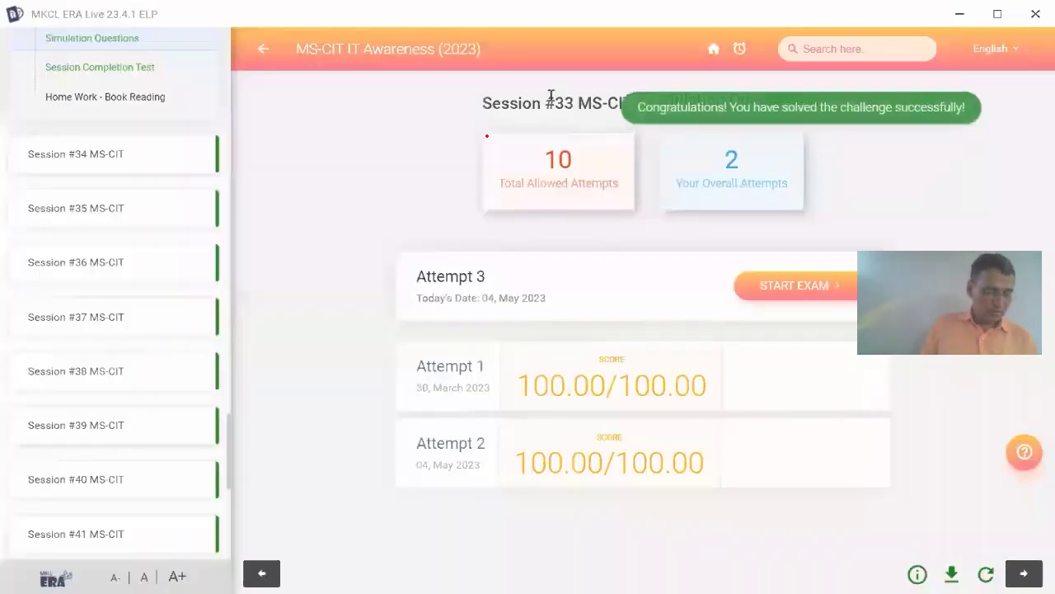